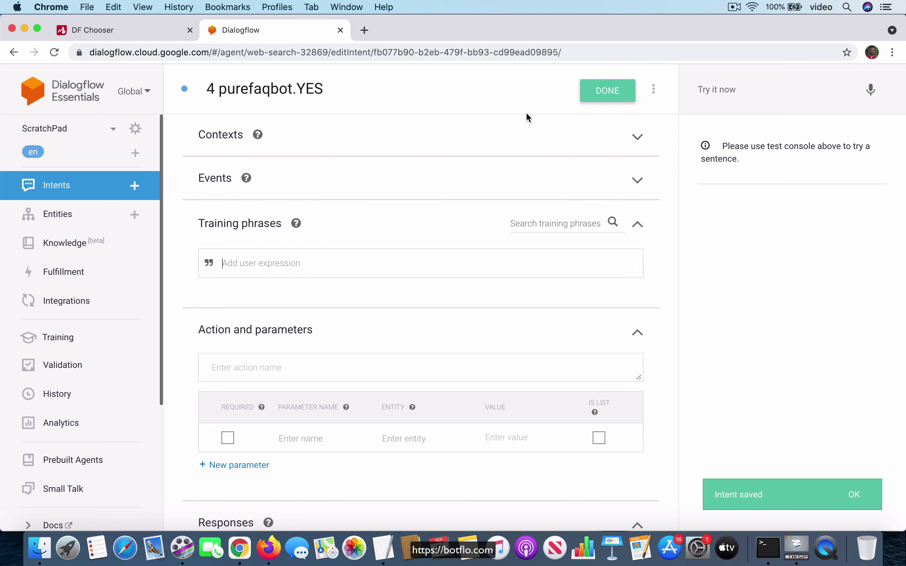
Add await_purefaqbot as the input context of 4 purefaqbot.YES and remove the automatically added output context
{"action": "left_click", "coordinate": [461, 134]}
{"action": "left_click", "coordinate": [302, 187]}
{"action": "type", "text": "awa"}
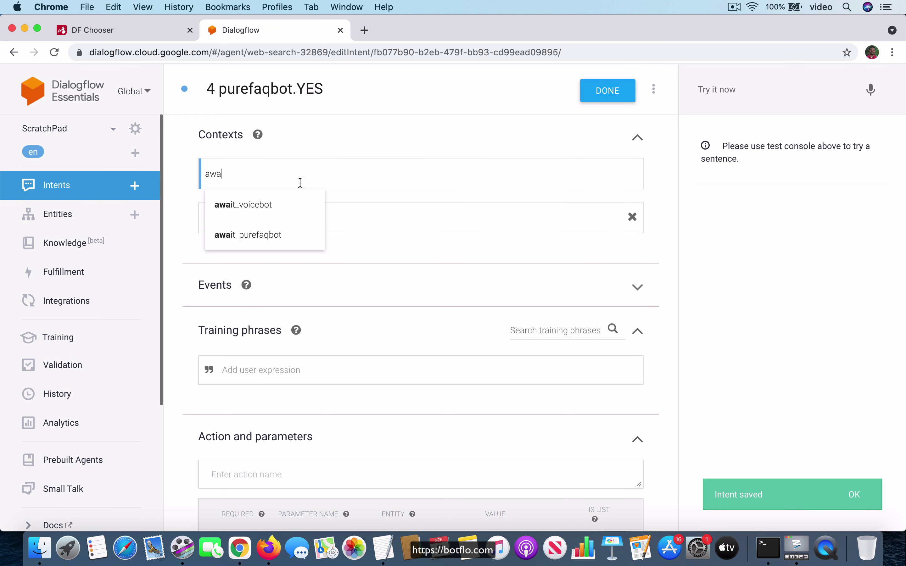
{"action": "left_click", "coordinate": [259, 236]}
{"action": "left_click", "coordinate": [307, 218]}
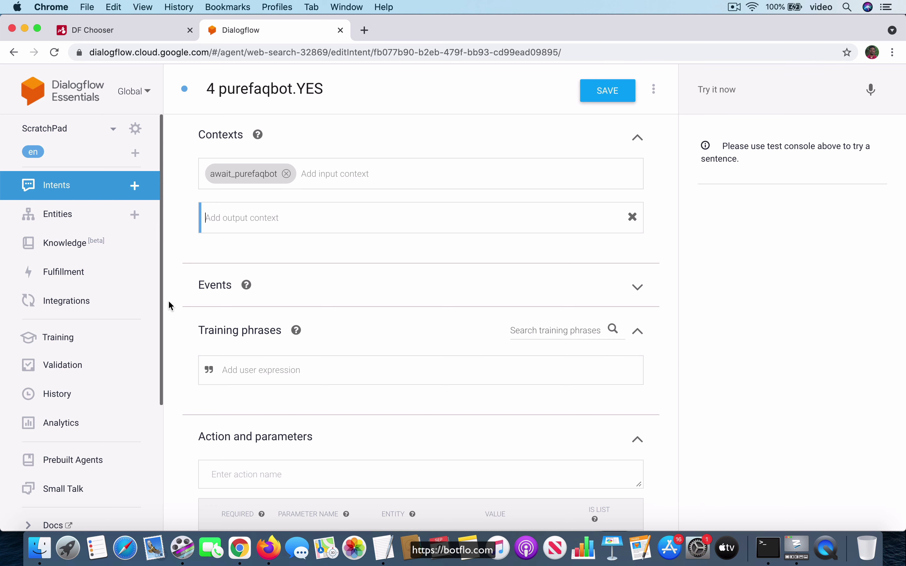
Add the training phrase "Yes" to the 4 purefaqbot.YES intent
{"action": "scroll", "coordinate": [170, 305], "scroll_direction": "down", "scroll_amount": 1}
{"action": "left_click", "coordinate": [246, 344]}
{"action": "type", "text": "Ye"}
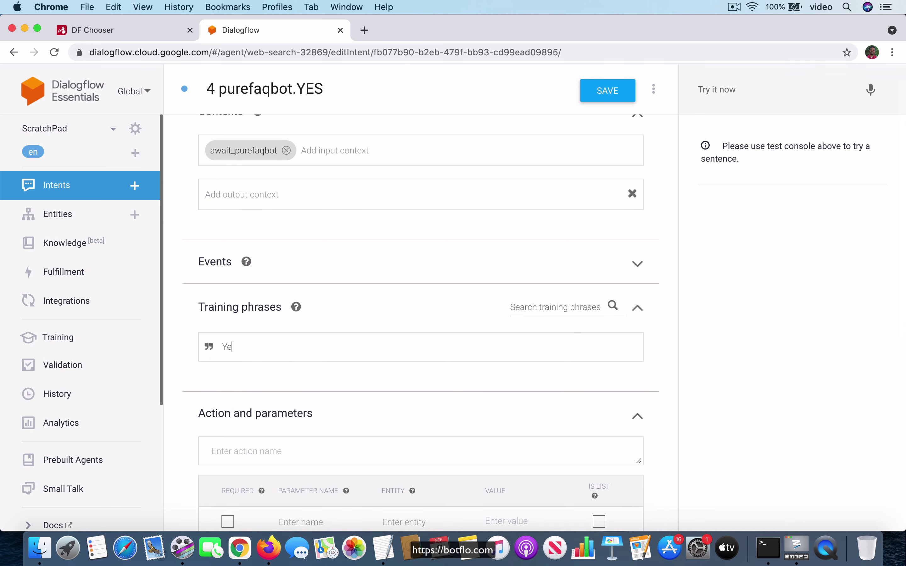
{"action": "type", "text": "s"}
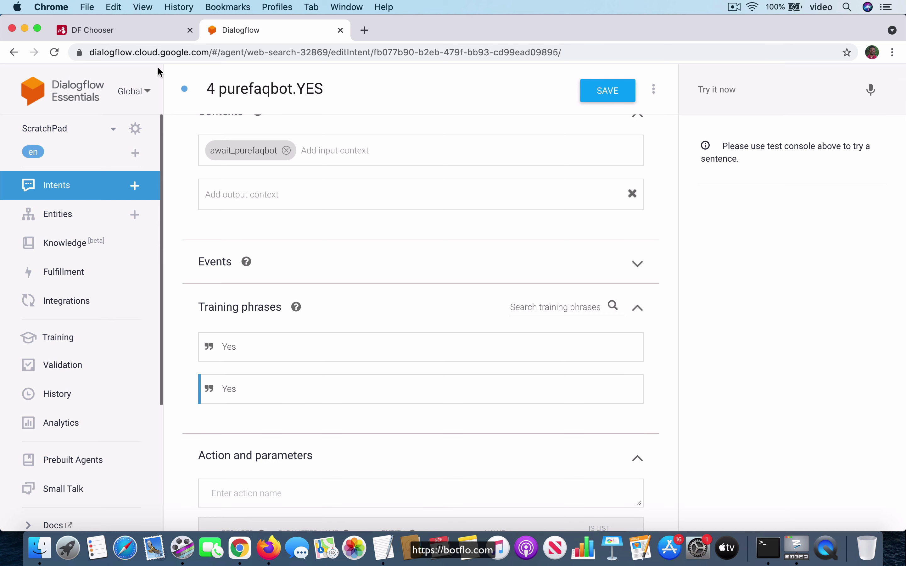
Following the DF Chooser mind map, add the text response "Use Dialogflow ES" and save the intent
{"action": "left_click", "coordinate": [149, 30]}
{"action": "left_click", "coordinate": [267, 30]}
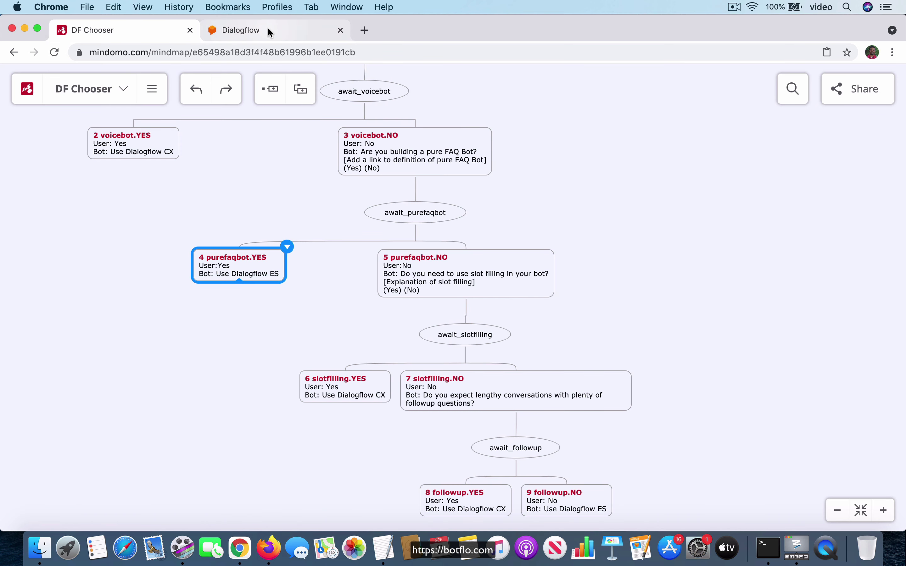
{"action": "scroll", "coordinate": [416, 328], "scroll_direction": "down", "scroll_amount": 10}
{"action": "left_click", "coordinate": [327, 374]}
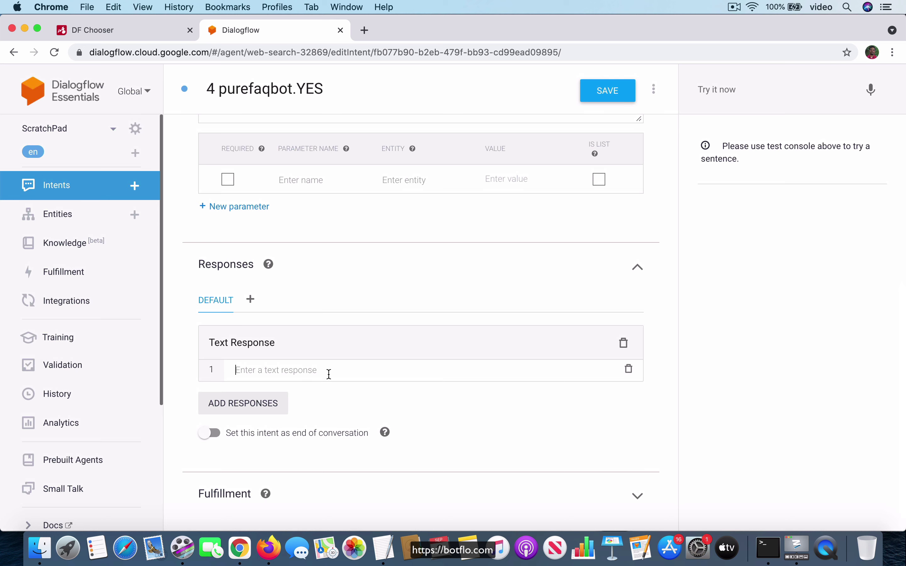
{"action": "type", "text": "Use Dialogflow"}
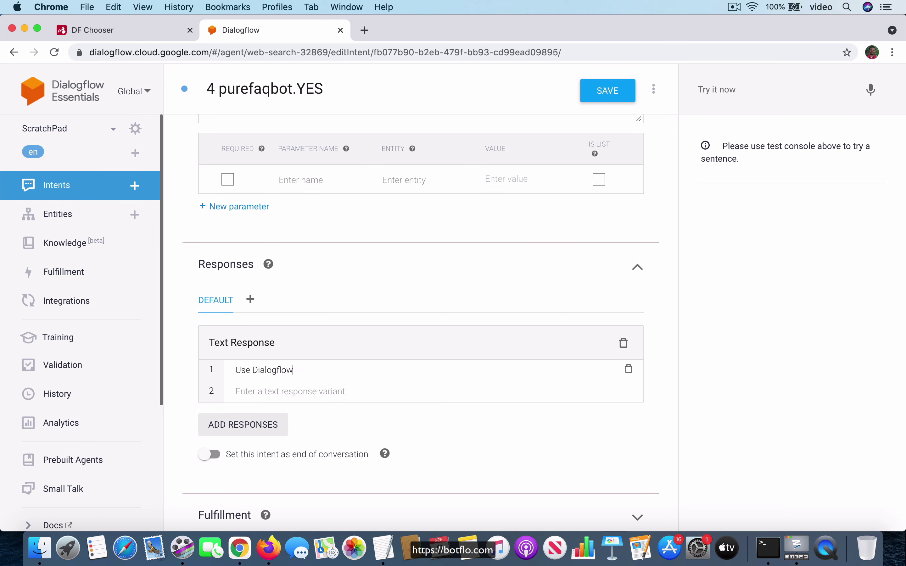
{"action": "type", "text": " ES"}
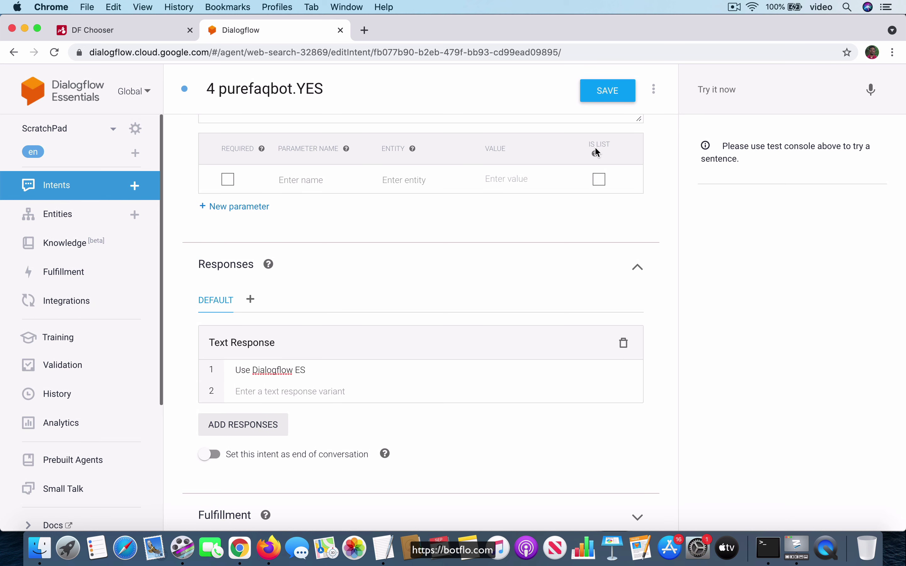
{"action": "left_click", "coordinate": [620, 98]}
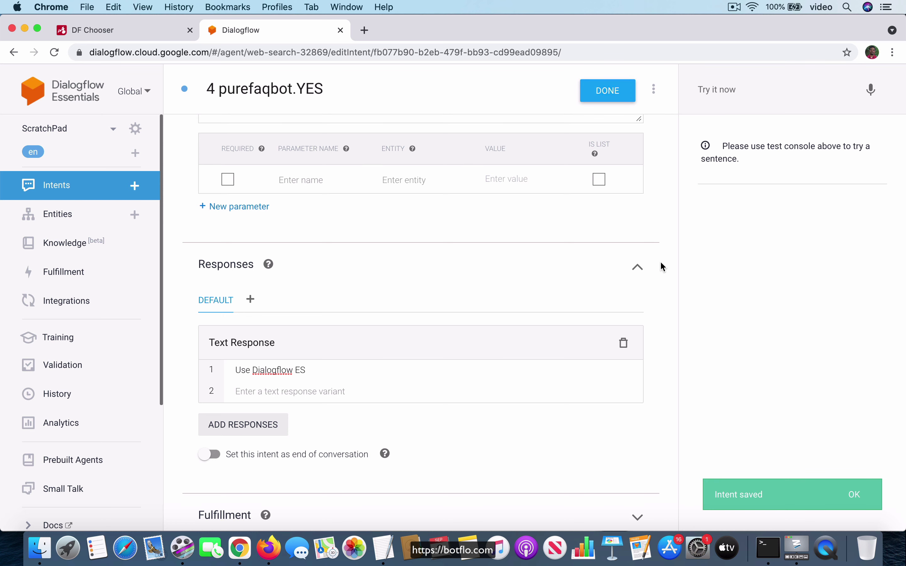
Create a new intent named "5 purefaqbot.NO", copying the name from the DF Chooser mind map, and save it
{"action": "scroll", "coordinate": [660, 260], "scroll_direction": "up", "scroll_amount": 5}
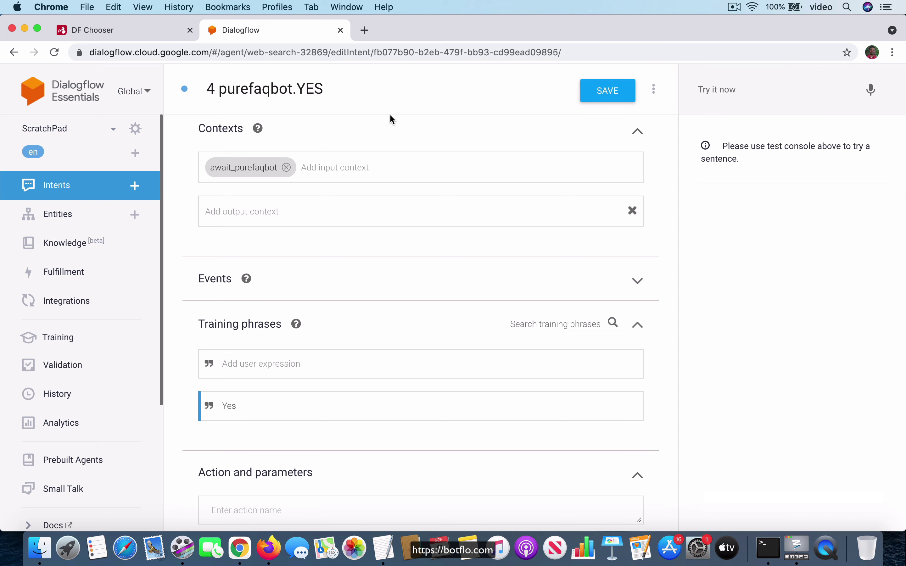
{"action": "left_click", "coordinate": [135, 188]}
{"action": "left_click", "coordinate": [104, 30]}
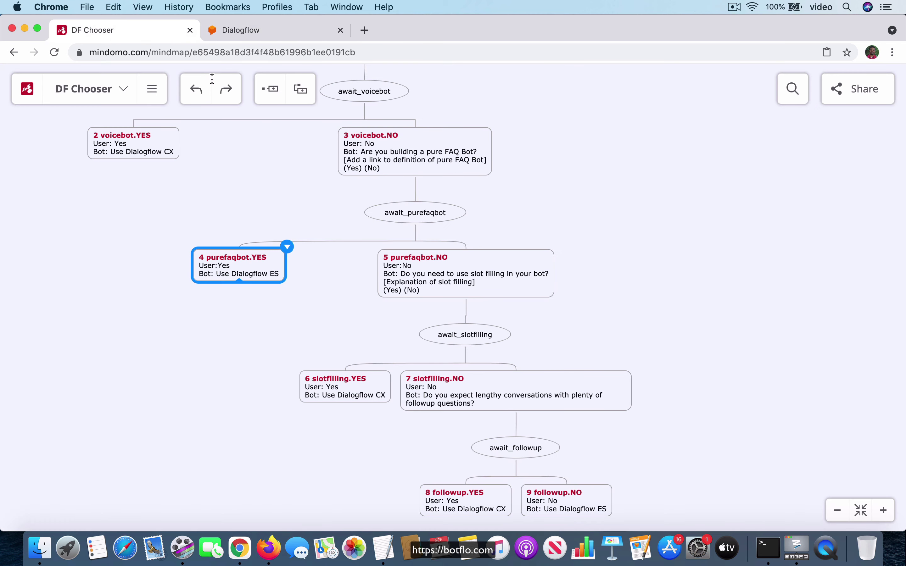
{"action": "double_click", "coordinate": [439, 255]}
{"action": "left_click", "coordinate": [459, 257]}
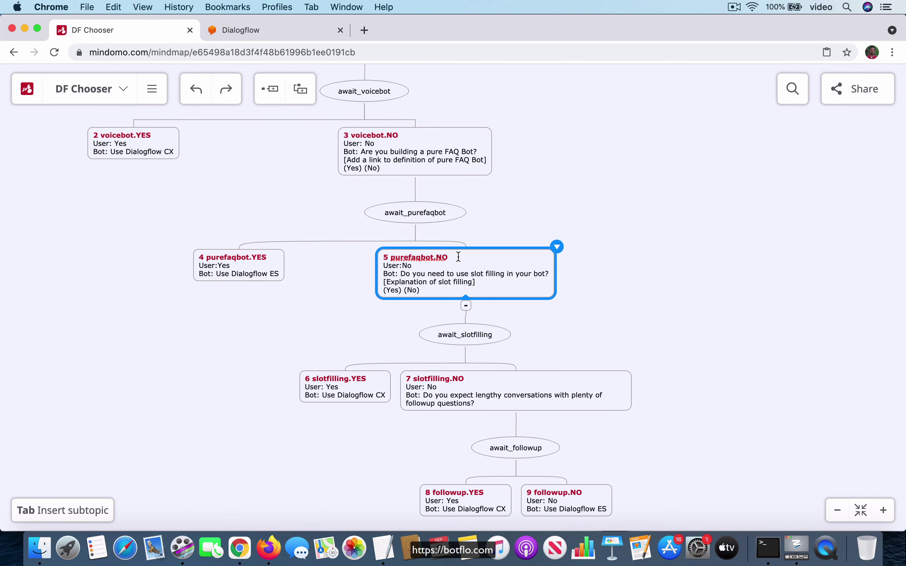
{"action": "triple_click", "coordinate": [448, 256]}
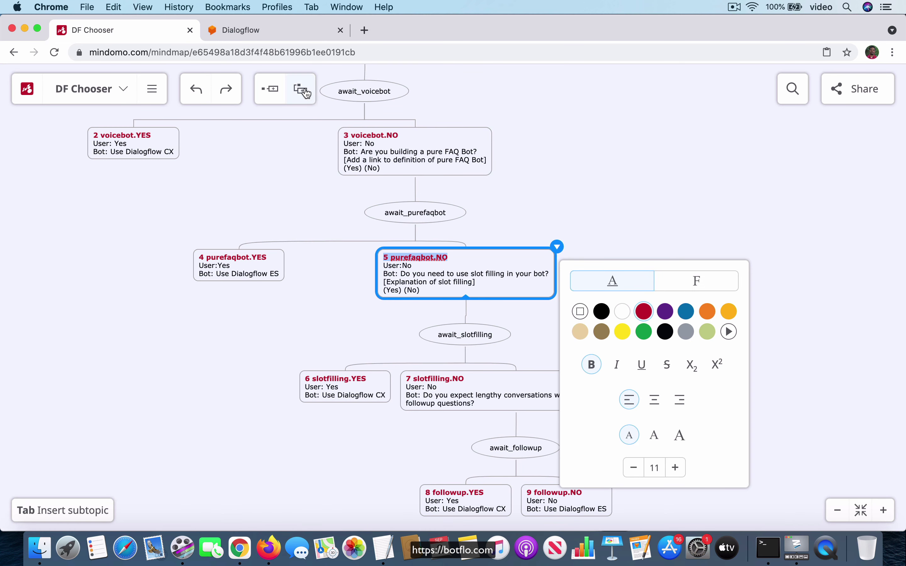
{"action": "left_click", "coordinate": [302, 33]}
{"action": "left_click", "coordinate": [285, 94]}
{"action": "key", "text": "super+v"}
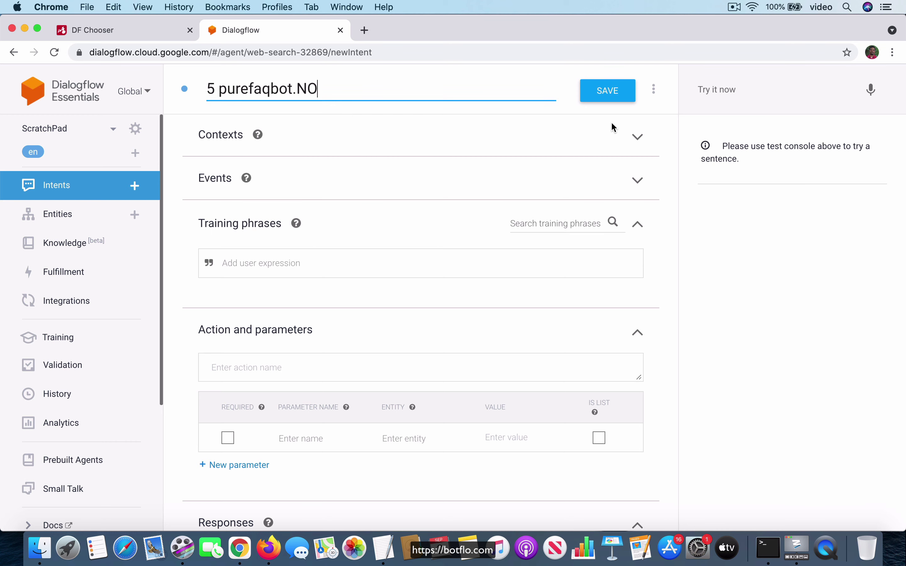
{"action": "left_click", "coordinate": [614, 101]}
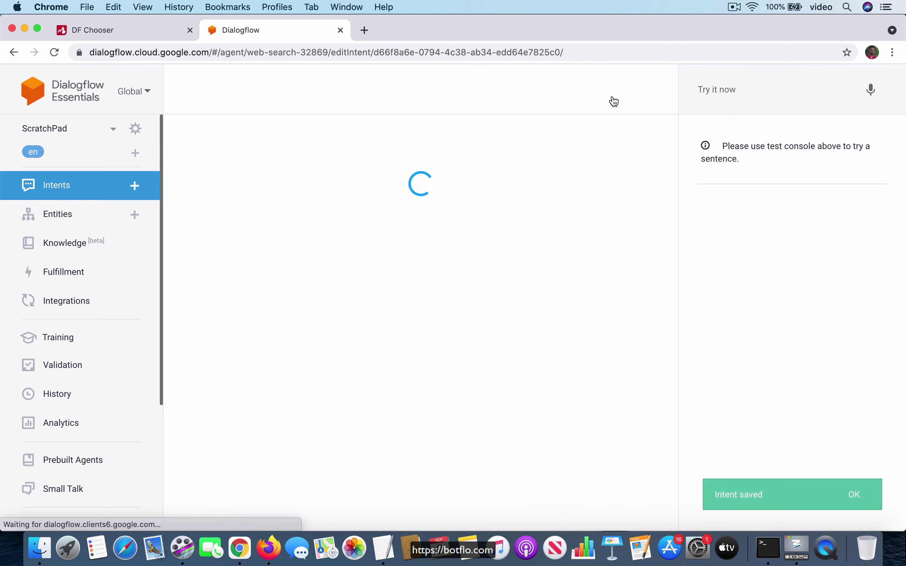
Add await_purefaqbot as the input context of 5 purefaqbot.NO and remove the automatically added output context
{"action": "left_click", "coordinate": [607, 127]}
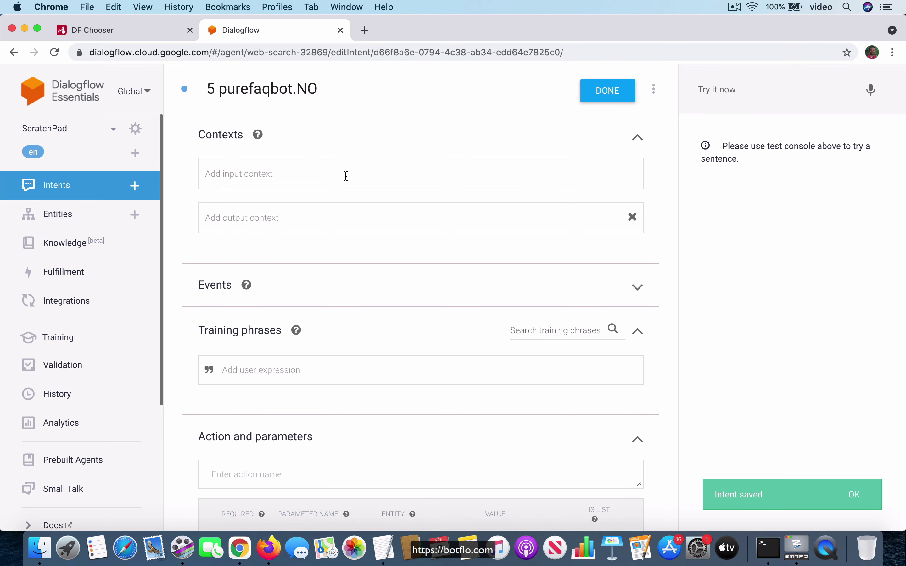
{"action": "left_click", "coordinate": [343, 175]}
{"action": "type", "text": "await"}
{"action": "left_click", "coordinate": [285, 231]}
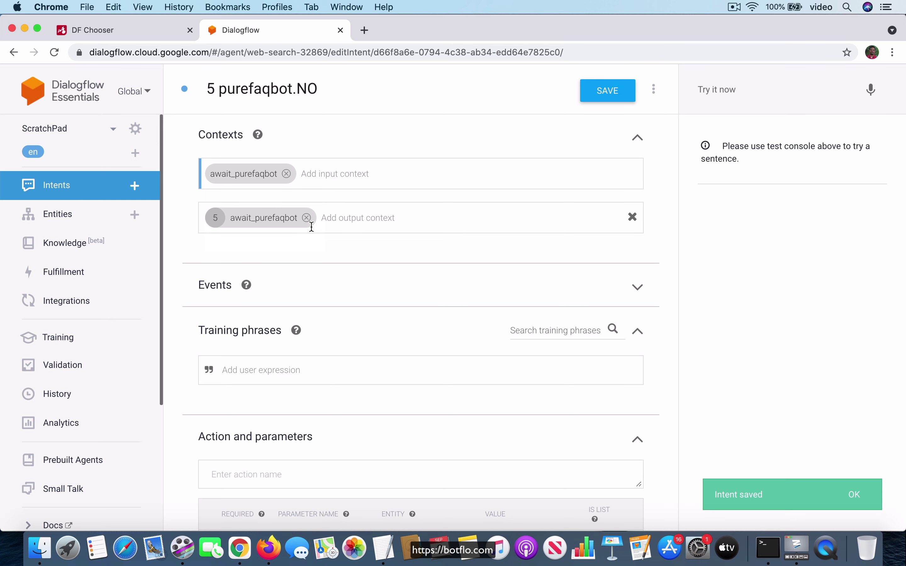
{"action": "left_click", "coordinate": [307, 218]}
Check the next context in the mind map and add await_slotfilling as output context with a lifespan of 1
{"action": "left_click", "coordinate": [141, 33]}
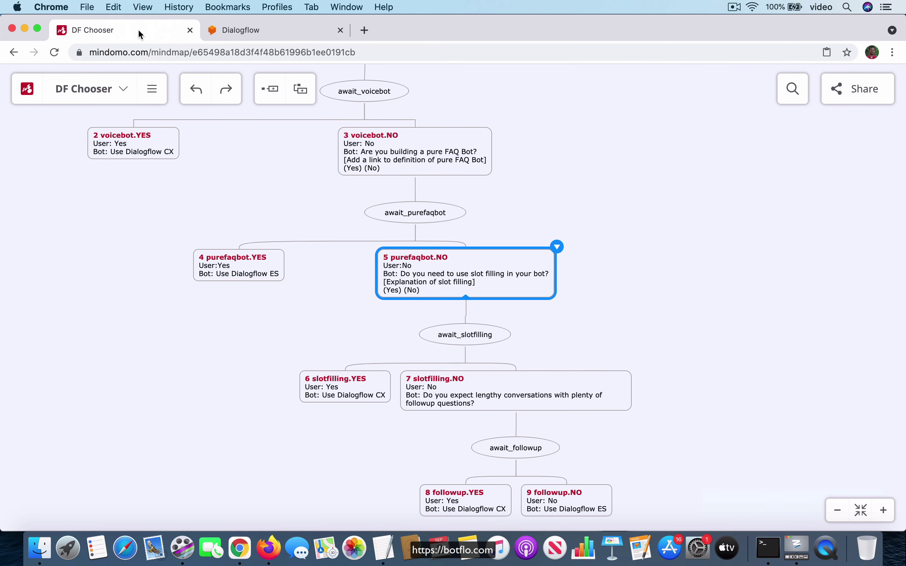
{"action": "left_click", "coordinate": [287, 36]}
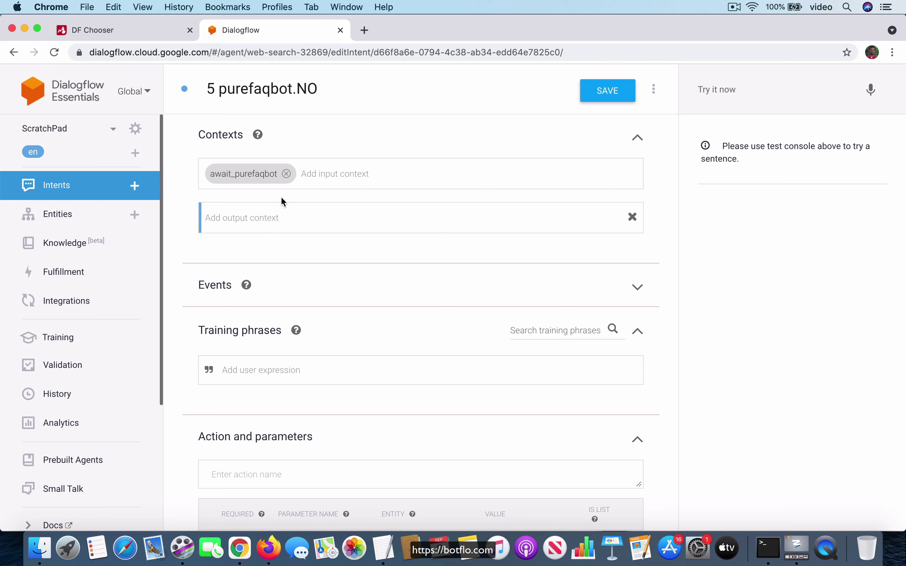
{"action": "type", "text": "await_slotfilling"}
{"action": "key", "text": "Return"}
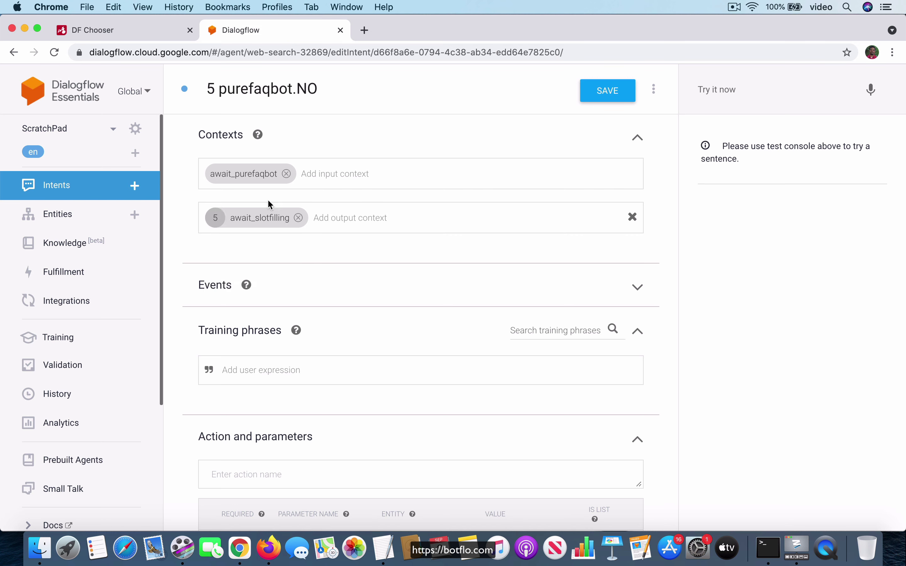
{"action": "double_click", "coordinate": [222, 217]}
{"action": "type", "text": "1"}
Add the training phrase "No" to the 5 purefaqbot.NO intent and save it
{"action": "scroll", "coordinate": [420, 306], "scroll_direction": "down", "scroll_amount": 2}
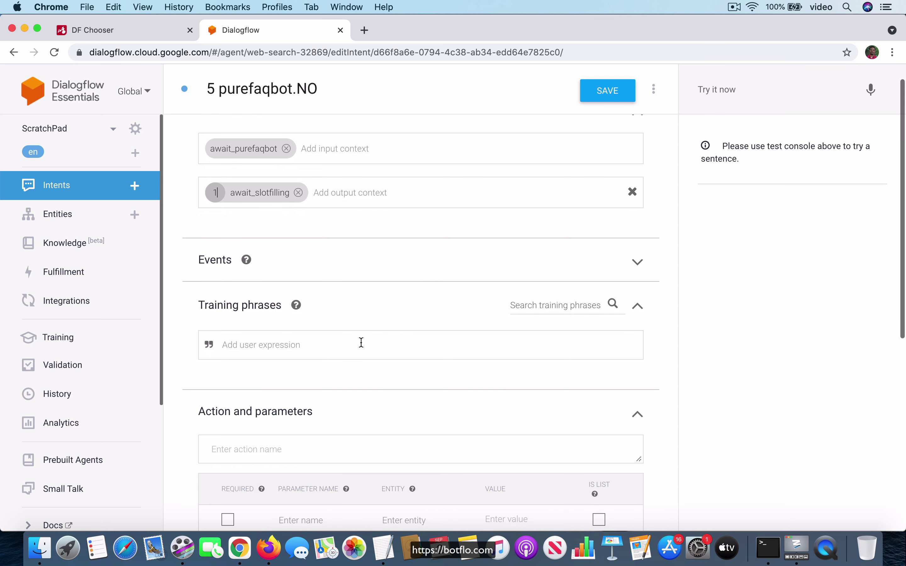
{"action": "left_click", "coordinate": [350, 348]}
{"action": "type", "text": "No"}
{"action": "key", "text": "Return"}
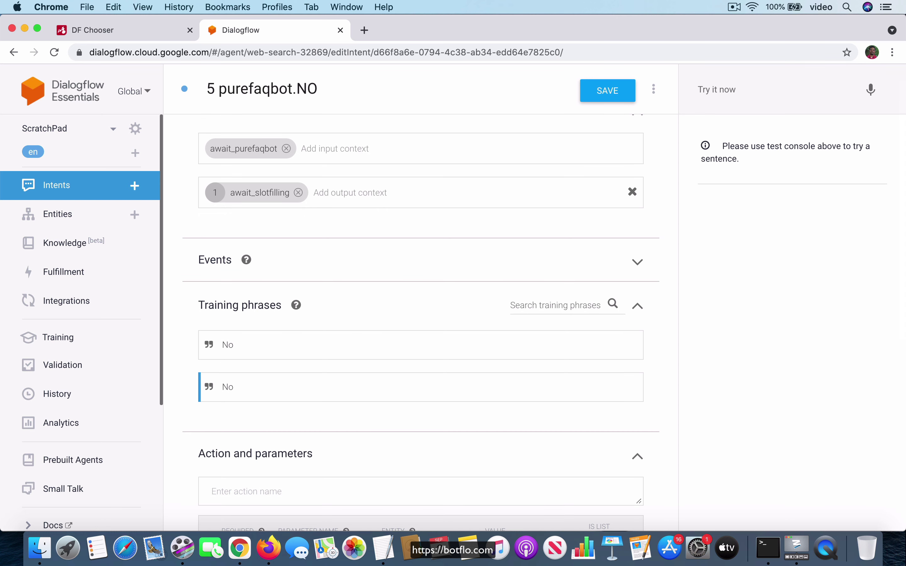
{"action": "left_click", "coordinate": [604, 97]}
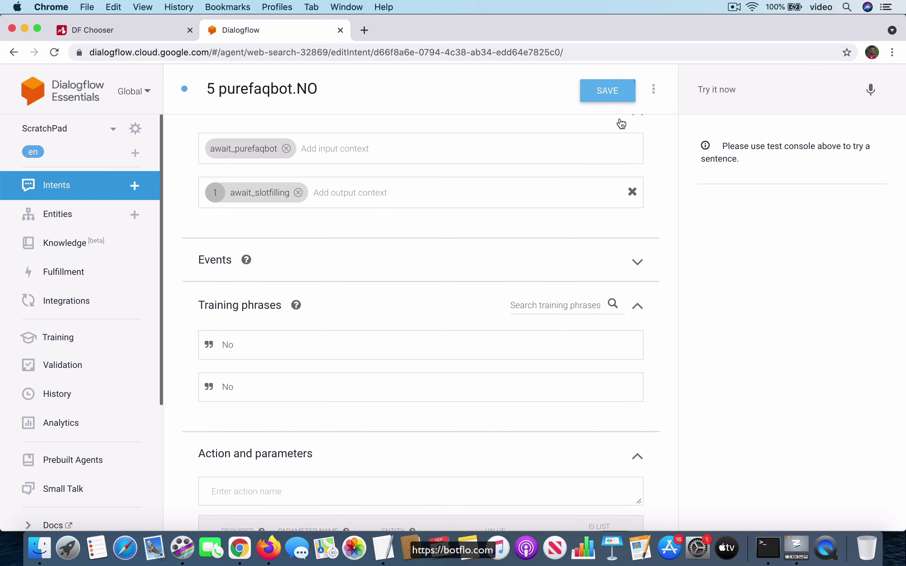
Enter the mind map's question "Do you need to use slot filling in your bot?" as text response and save the intent
{"action": "left_click", "coordinate": [129, 39]}
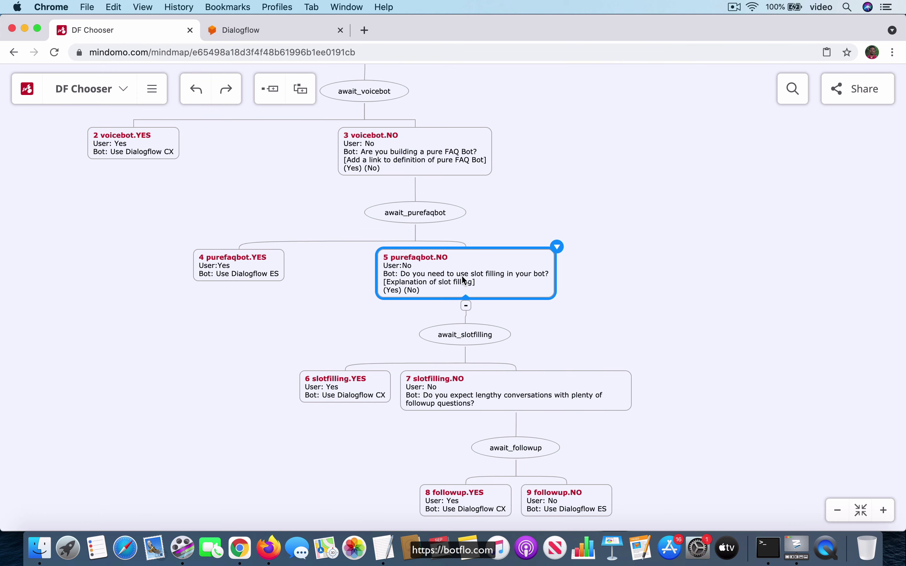
{"action": "left_click", "coordinate": [282, 30]}
{"action": "scroll", "coordinate": [563, 321], "scroll_direction": "down", "scroll_amount": 10}
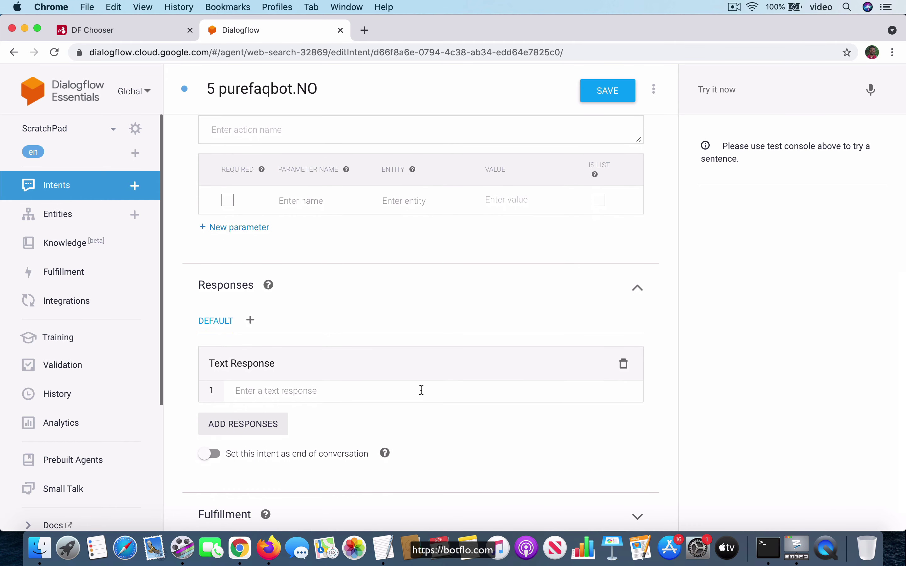
{"action": "left_click", "coordinate": [420, 390]}
{"action": "type", "text": "Do"}
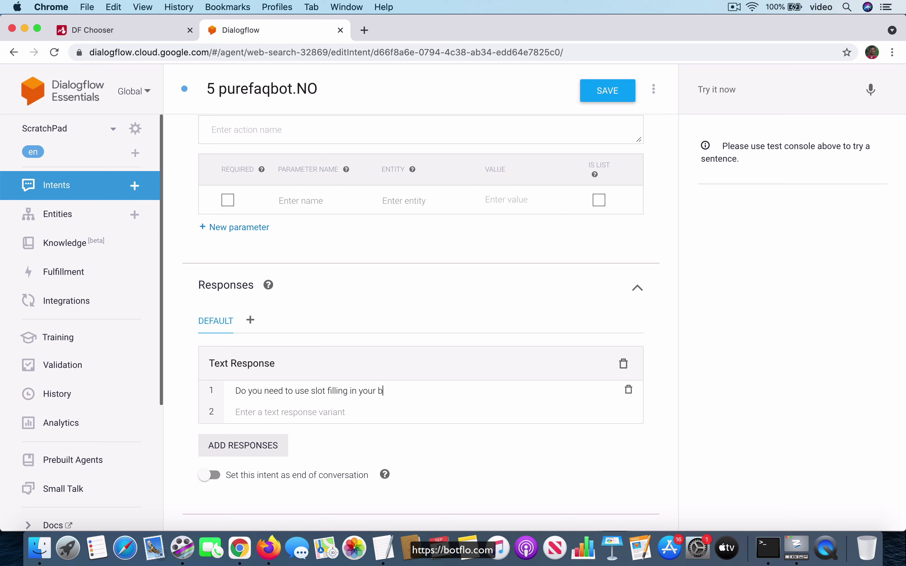
{"action": "left_click", "coordinate": [626, 93]}
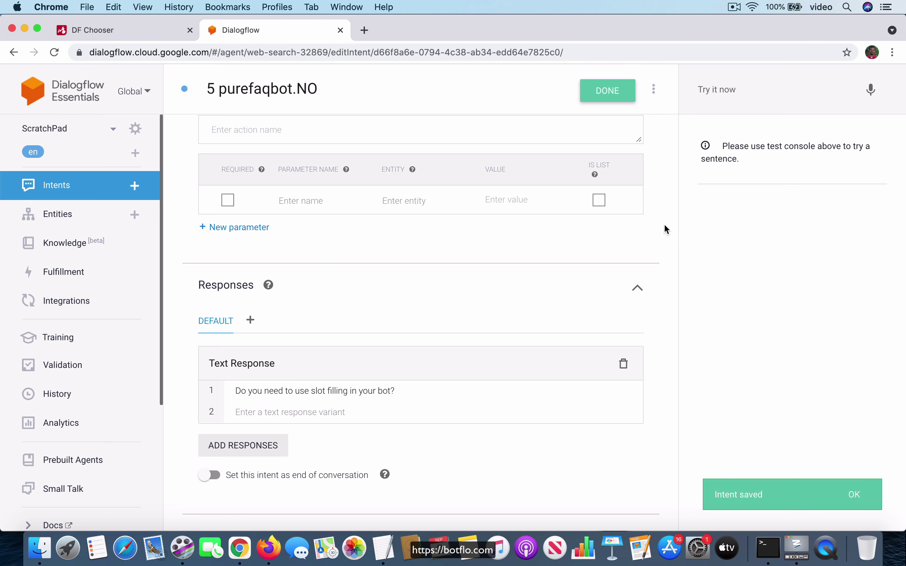
Add a Custom Payload response below the text response of 5 purefaqbot.NO
{"action": "scroll", "coordinate": [669, 256], "scroll_direction": "down", "scroll_amount": 2}
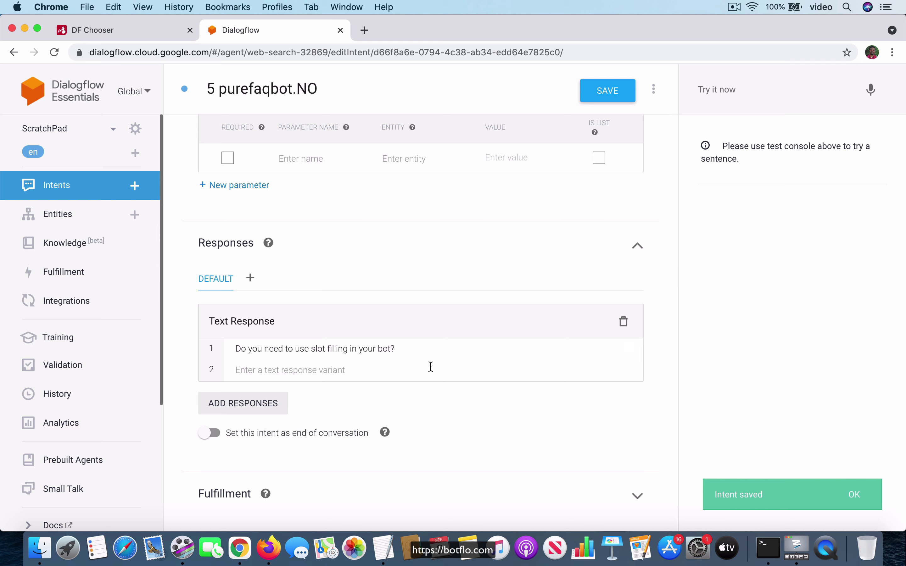
{"action": "left_click", "coordinate": [254, 409]}
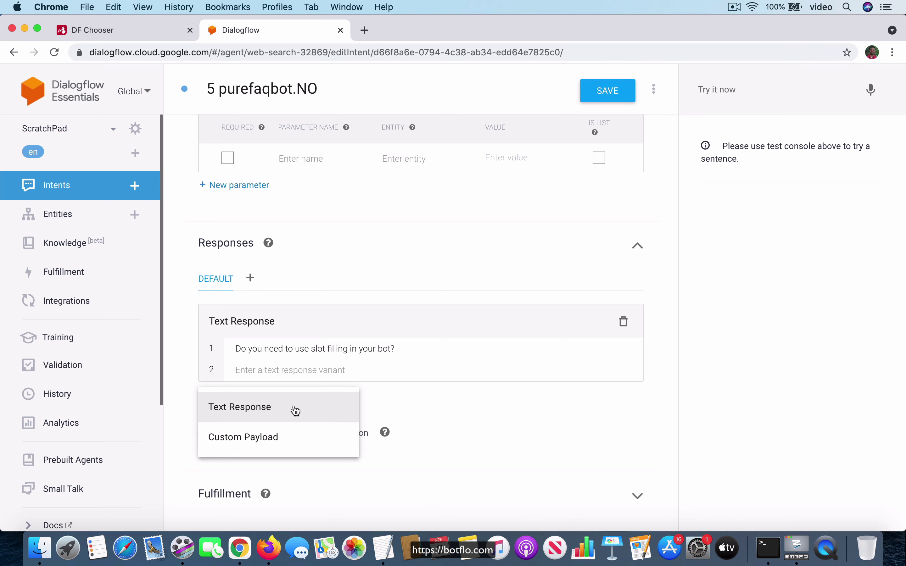
{"action": "left_click", "coordinate": [248, 438]}
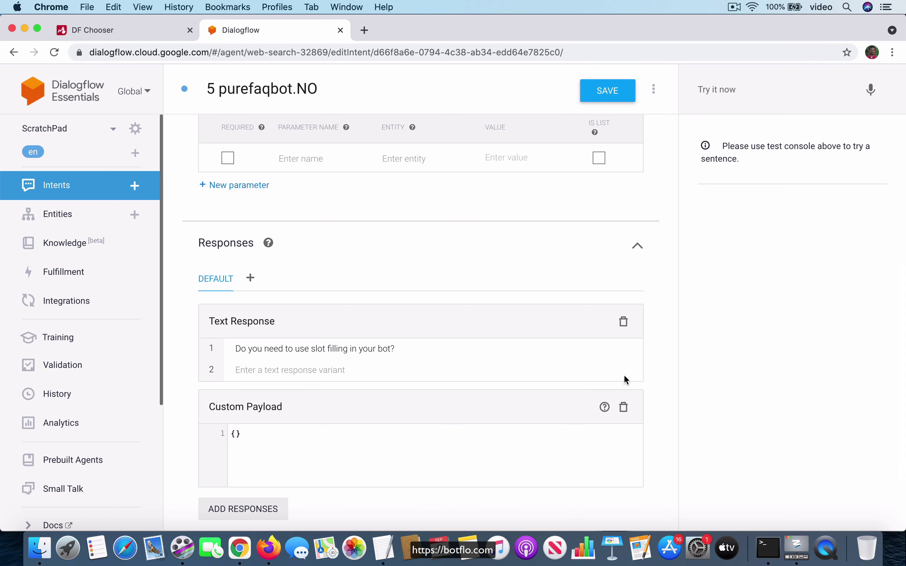
{"action": "scroll", "coordinate": [664, 367], "scroll_direction": "down", "scroll_amount": 3}
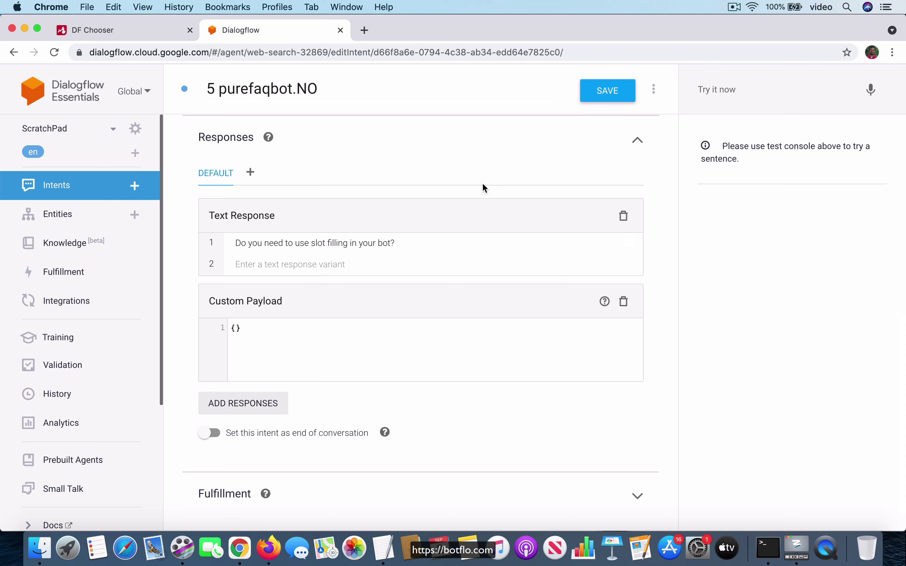
In botflo.com's Dialogflow slot filling guide, go to the section "Do you actually need slot filling (required parameters) for your bot?"
{"action": "scroll", "coordinate": [435, 254], "scroll_direction": "down", "scroll_amount": 5}
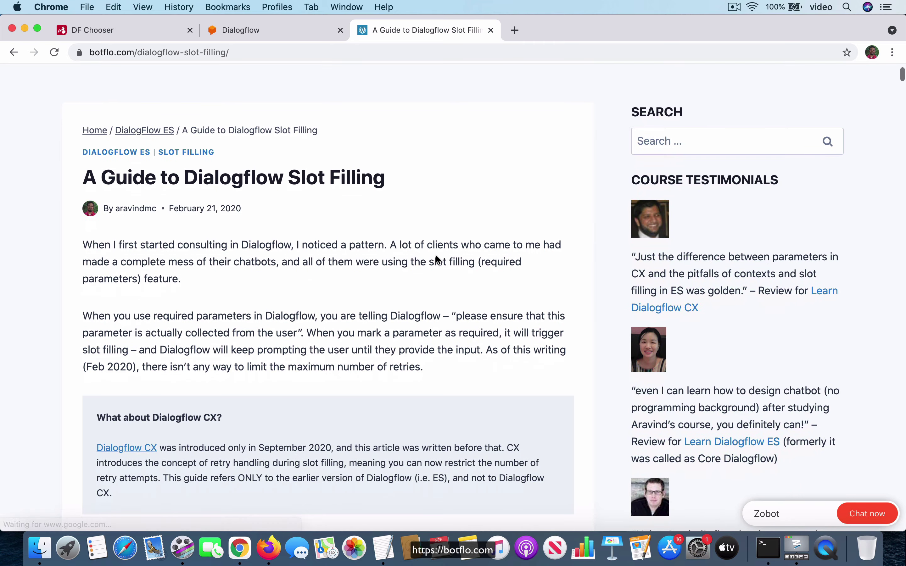
{"action": "scroll", "coordinate": [30, 360], "scroll_direction": "down", "scroll_amount": 20}
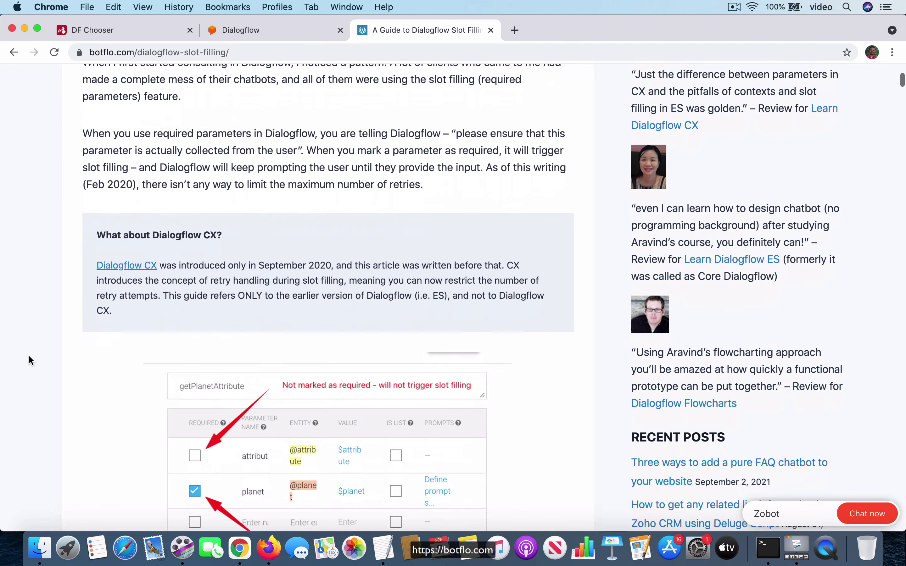
{"action": "scroll", "coordinate": [30, 360], "scroll_direction": "down", "scroll_amount": 7}
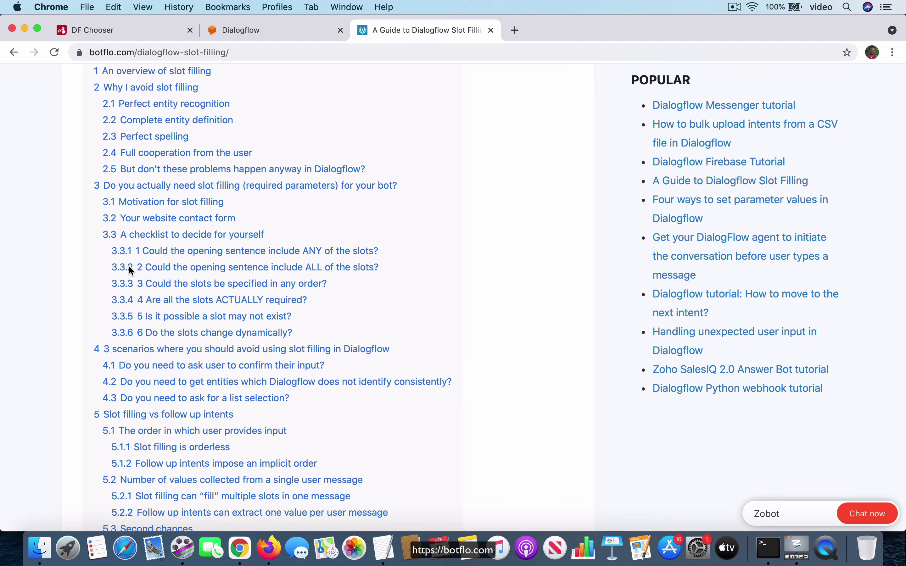
{"action": "left_click", "coordinate": [205, 186]}
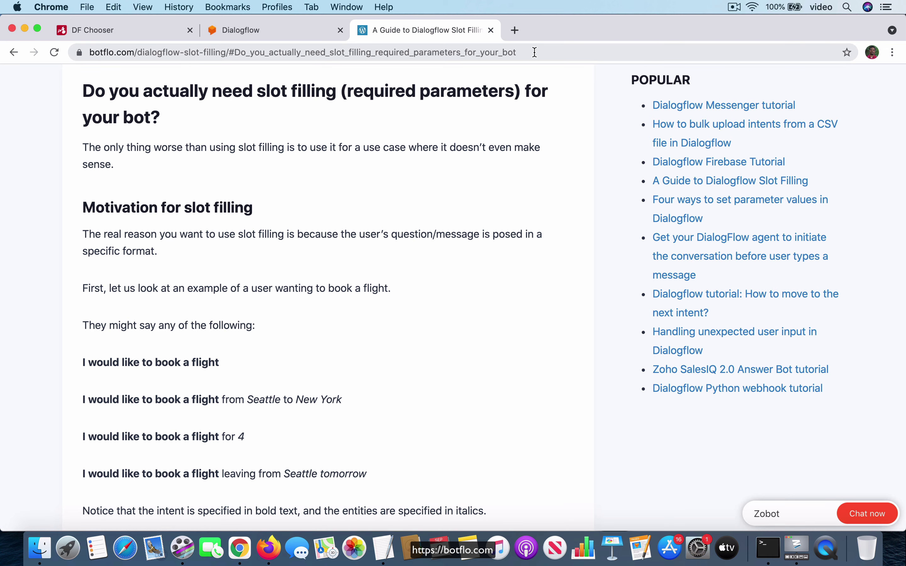
Switch to the BotFlo payload generator in Firefox and open the Dialogflow Messenger Info Card generator in a new tab
{"action": "left_click", "coordinate": [269, 549]}
{"action": "left_click", "coordinate": [613, 317]}
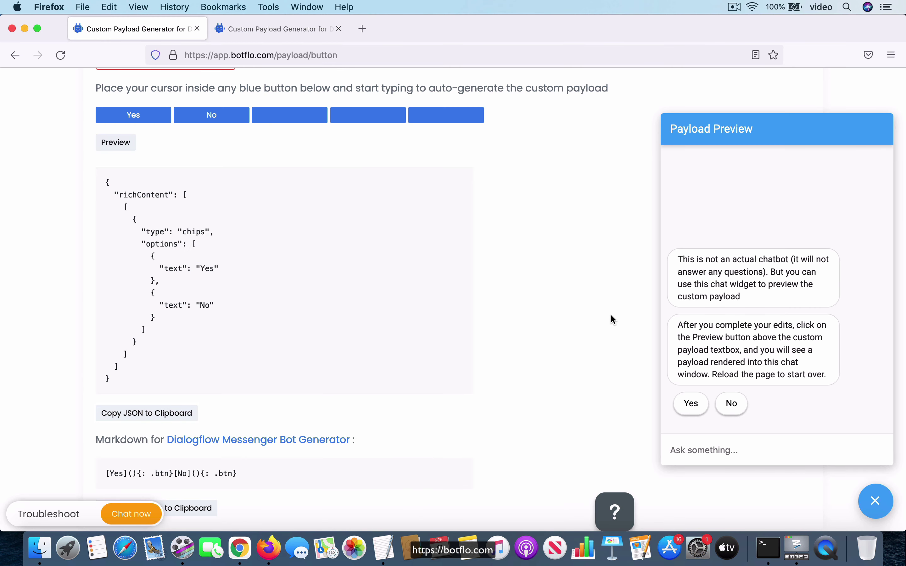
{"action": "scroll", "coordinate": [487, 251], "scroll_direction": "up", "scroll_amount": 5}
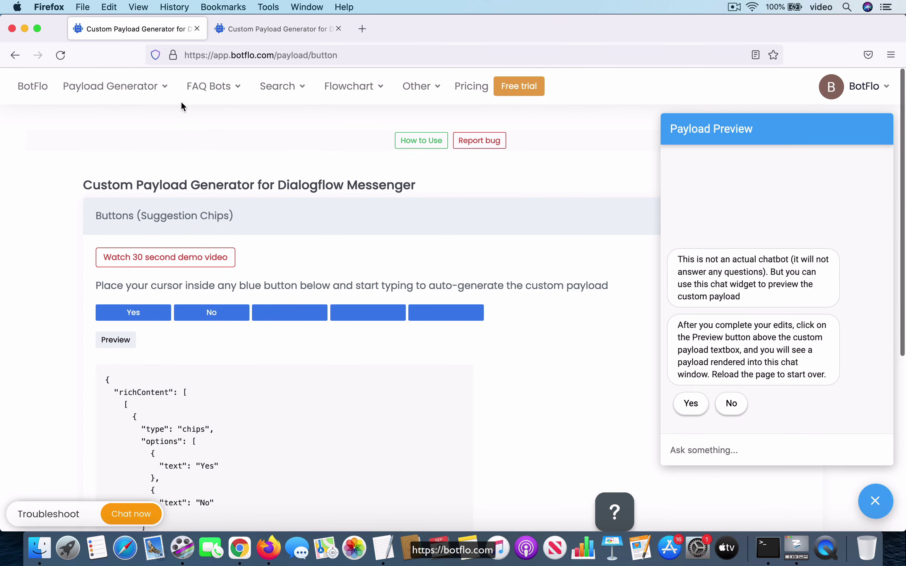
{"action": "mouse_move", "coordinate": [163, 88]}
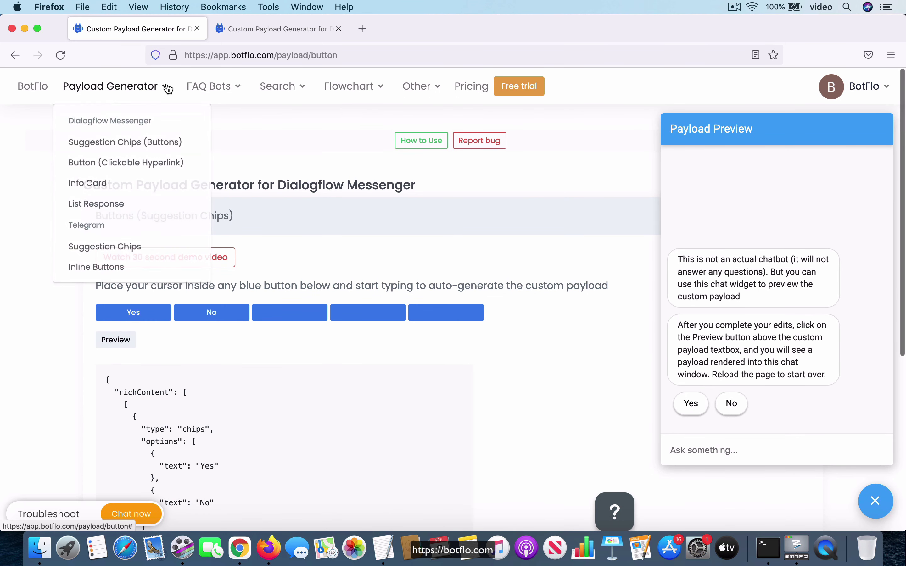
{"action": "right_click", "coordinate": [85, 188]}
{"action": "left_click", "coordinate": [99, 193]}
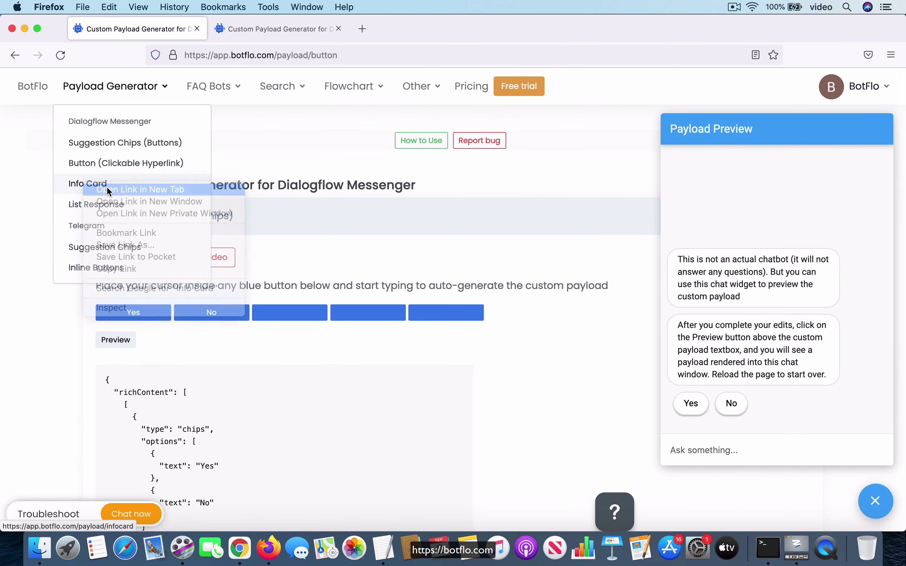
{"action": "left_click", "coordinate": [273, 28]}
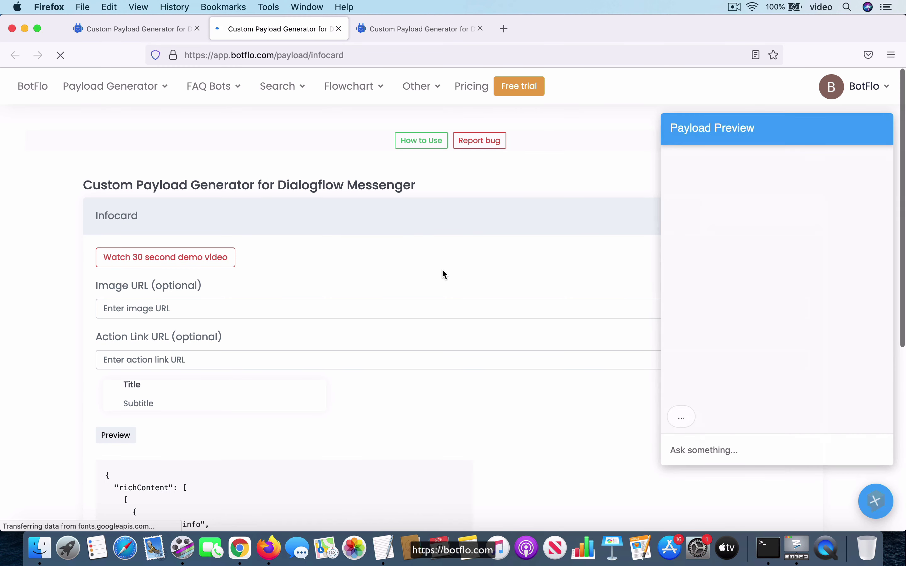
{"action": "scroll", "coordinate": [421, 293], "scroll_direction": "down", "scroll_amount": 3}
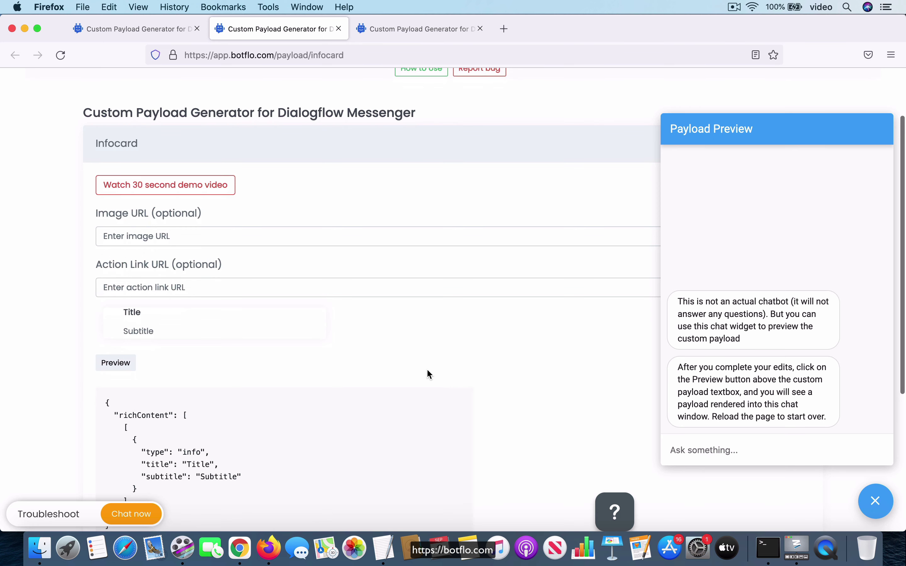
Copy the address of the slot filling guide's section from Chrome into the info card's Action Link URL
{"action": "left_click", "coordinate": [189, 290]}
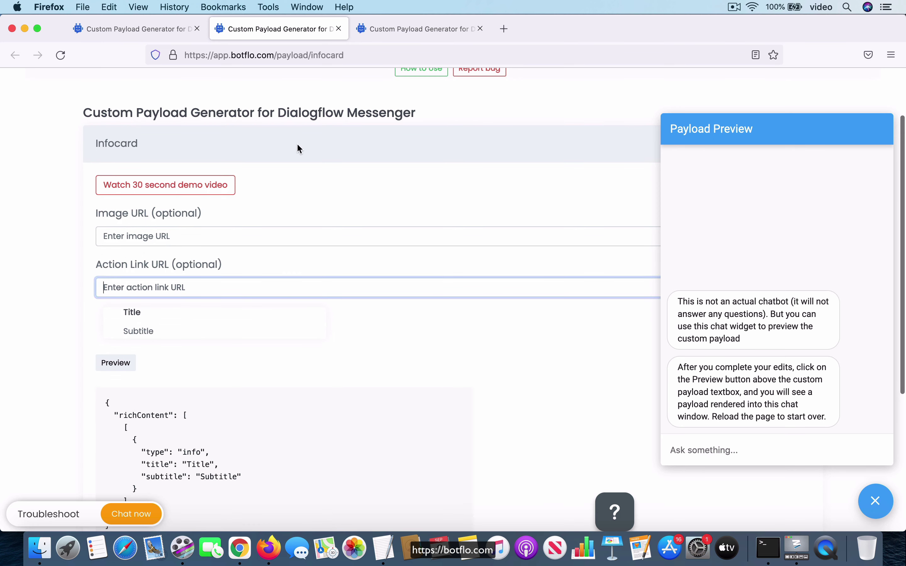
{"action": "left_click", "coordinate": [240, 548]}
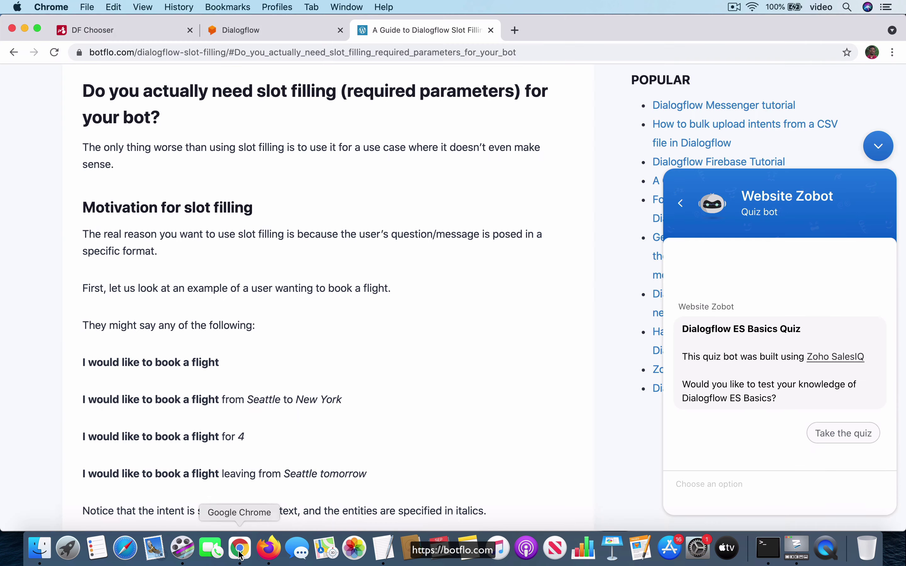
{"action": "left_click", "coordinate": [471, 53]}
{"action": "key", "text": "super+c"}
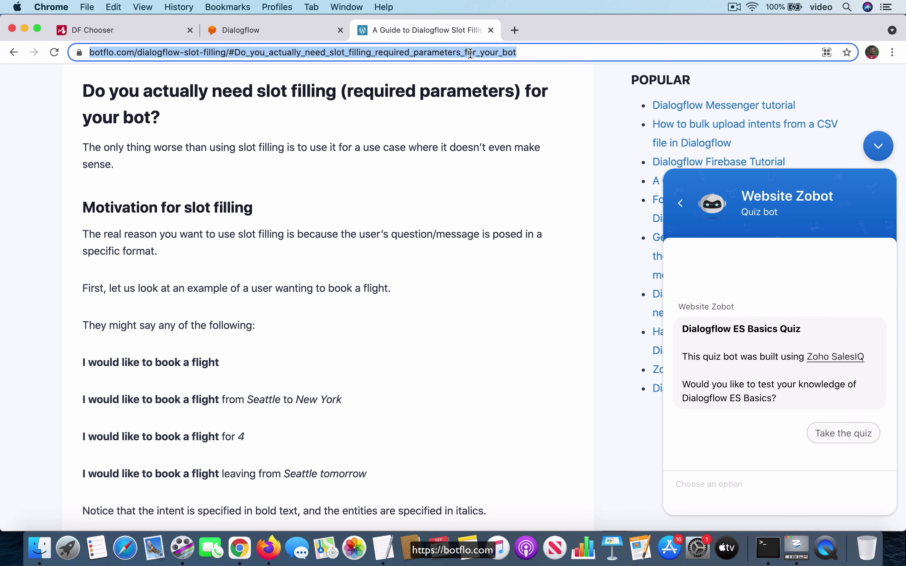
{"action": "left_click", "coordinate": [265, 557]}
{"action": "key", "text": "super+v"}
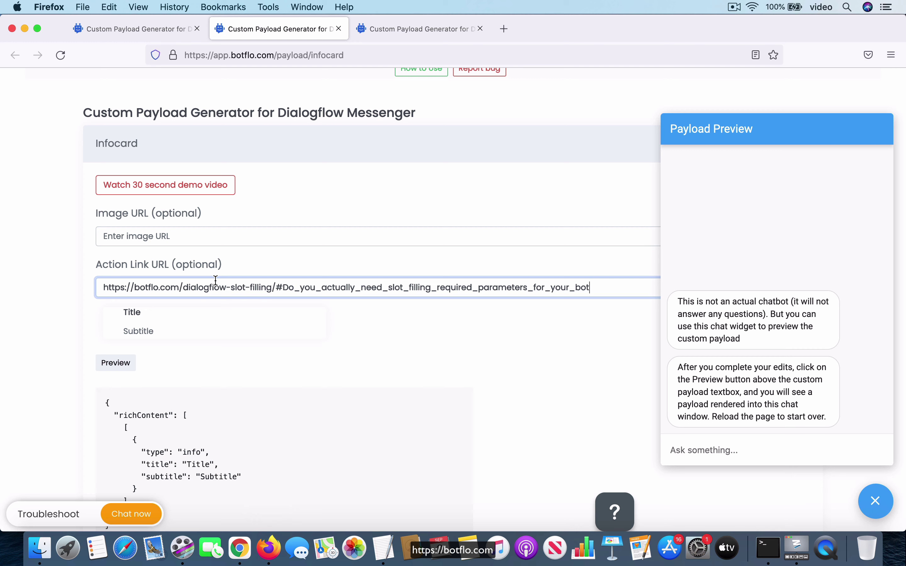
Set the info card's title to "Do you need slot filling?"
{"action": "double_click", "coordinate": [130, 312]}
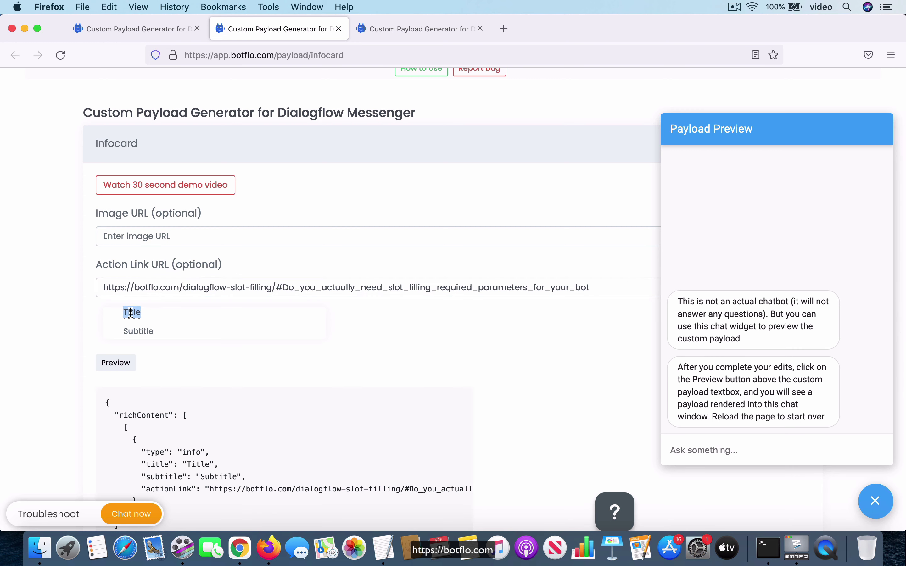
{"action": "type", "text": "Do you need "}
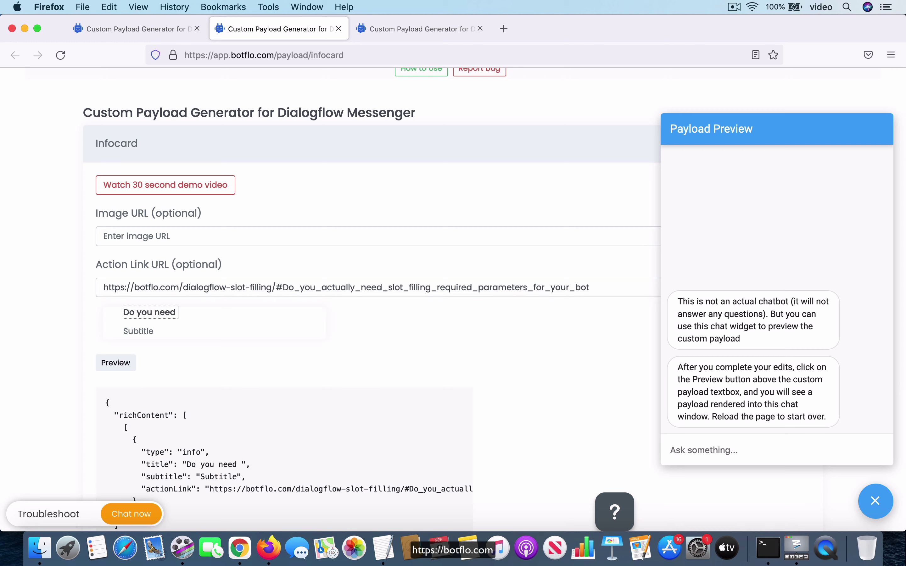
{"action": "type", "text": "slot filling"}
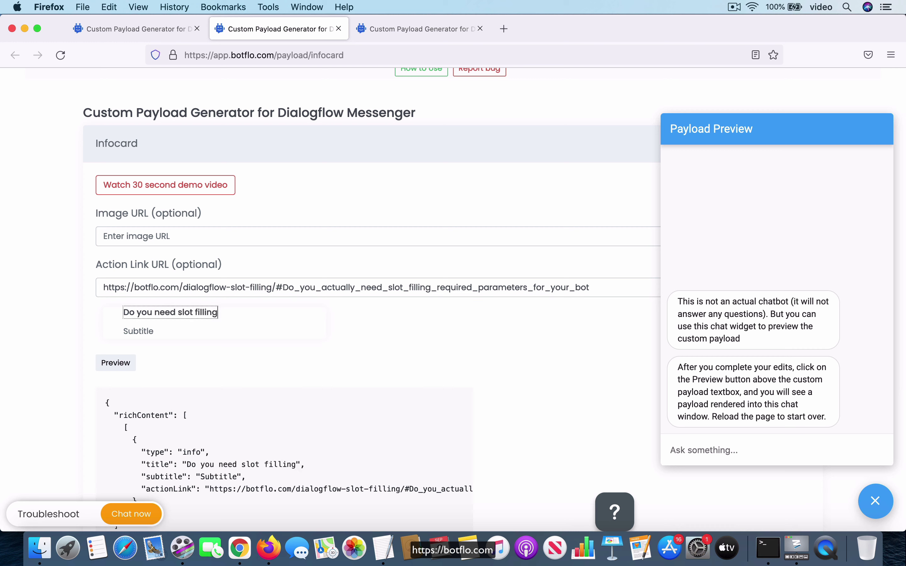
{"action": "type", "text": "?"}
Set the info card's subtitle to "The bar for what is an actual slot filling bot is pretty high"
{"action": "double_click", "coordinate": [129, 332]}
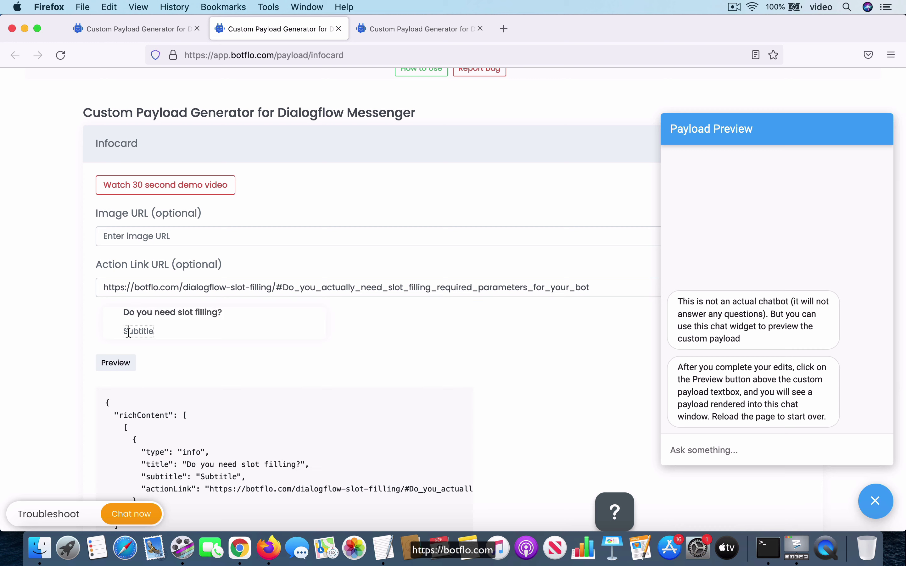
{"action": "type", "text": "What consti"}
{"action": "key", "text": "BackSpace"}
{"action": "key", "text": "BackSpace"}
{"action": "key", "text": "BackSpace"}
{"action": "key", "text": "BackSpace"}
{"action": "key", "text": "BackSpace"}
{"action": "key", "text": "BackSpace"}
{"action": "key", "text": "BackSpace"}
{"action": "key", "text": "BackSpace"}
{"action": "key", "text": "BackSpace"}
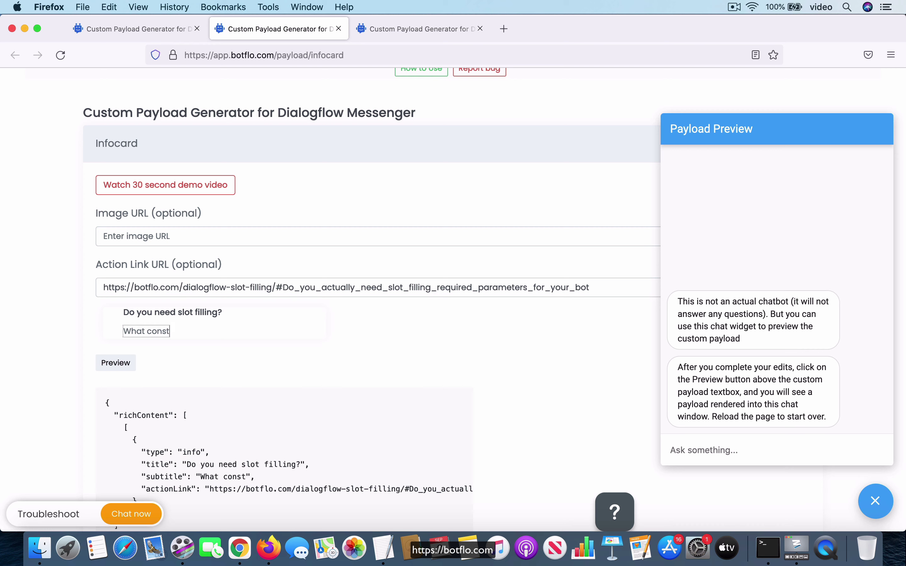
{"action": "key", "text": "BackSpace"}
{"action": "type", "text": "The"}
{"action": "key", "text": "Left"}
{"action": "key", "text": "BackSpace"}
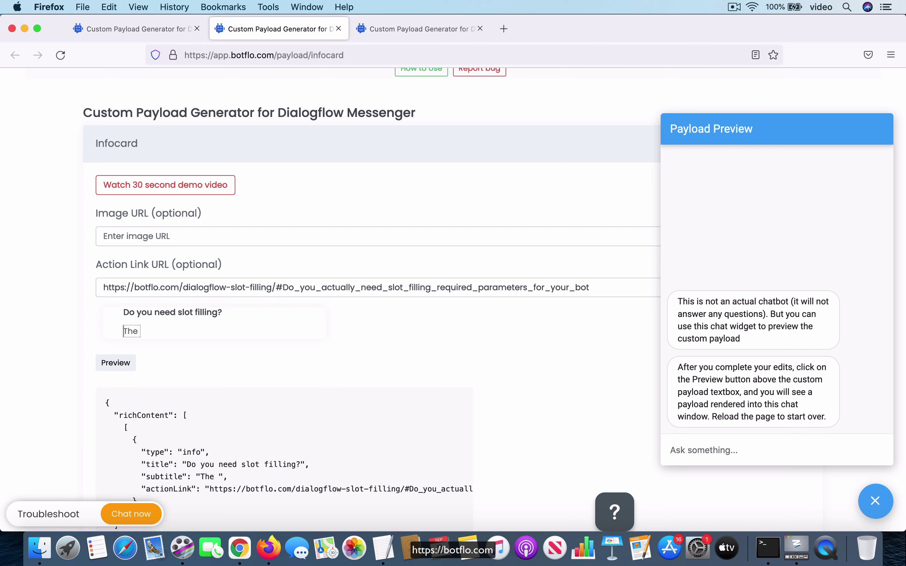
{"action": "type", "text": "bar for what "}
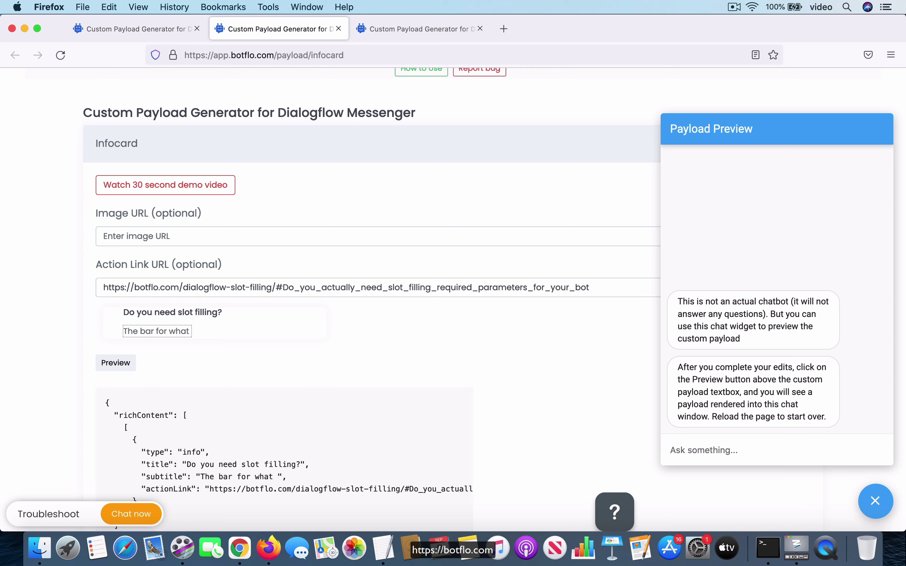
{"action": "type", "text": "is an acu"}
{"action": "type", "text": "tal slot filli"}
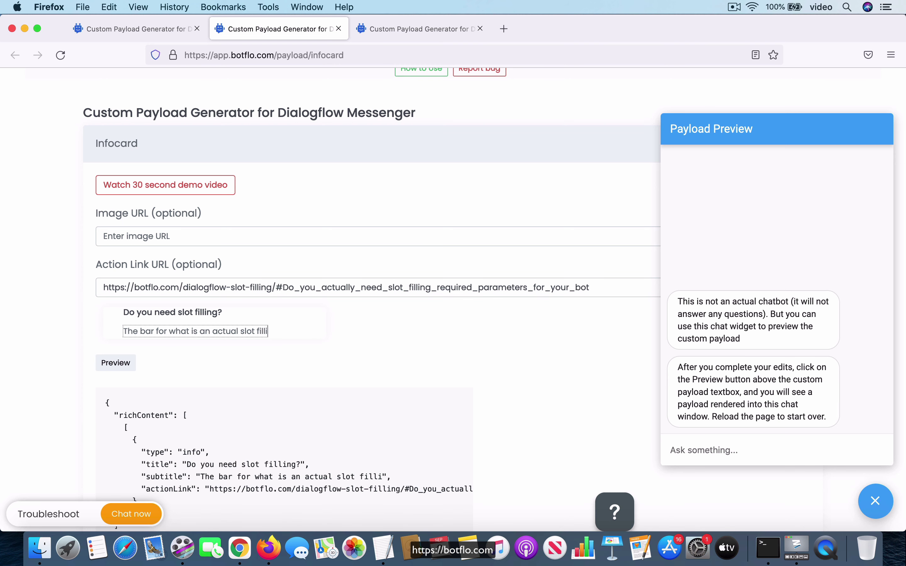
{"action": "type", "text": "ng bot is pretty high"}
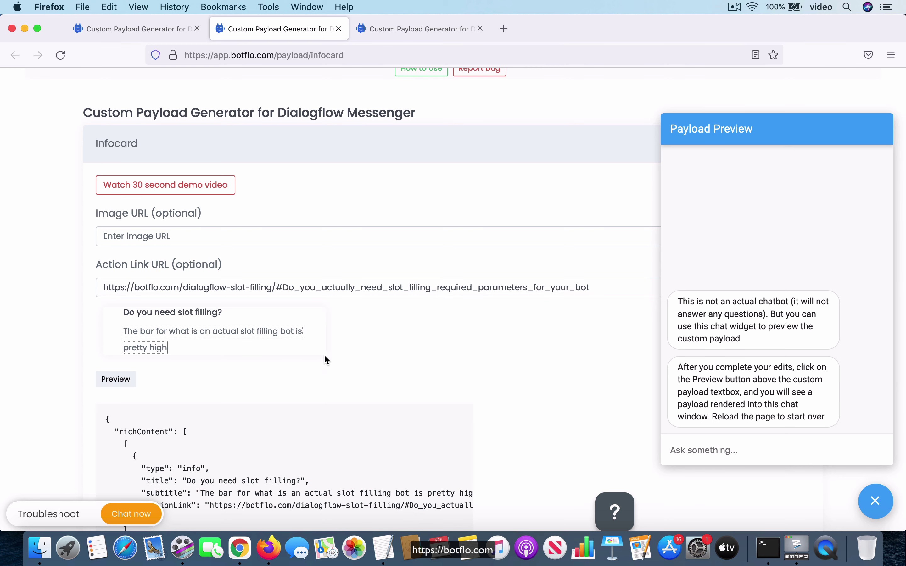
Preview the info card in the payload chat widget and copy its JSON to the clipboard
{"action": "left_click", "coordinate": [422, 345]}
{"action": "scroll", "coordinate": [422, 344], "scroll_direction": "down", "scroll_amount": 5}
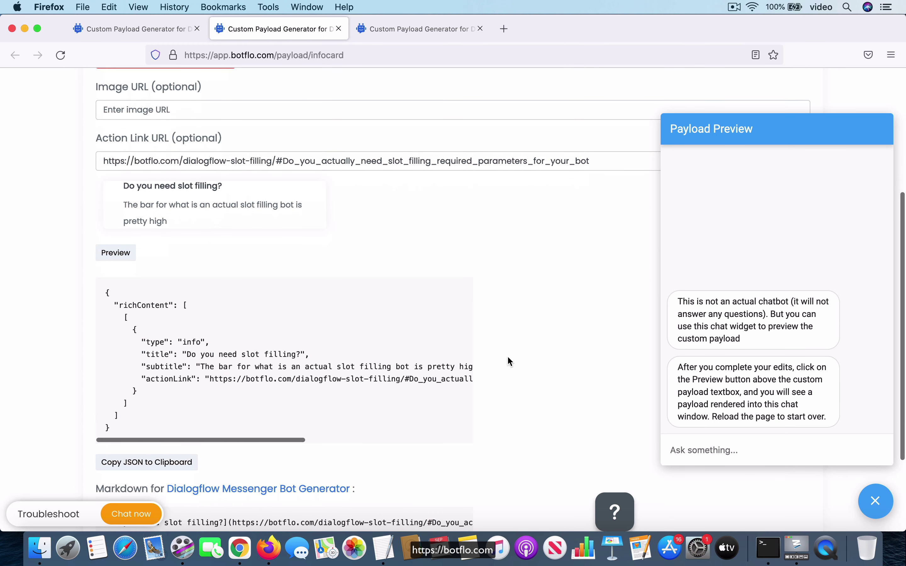
{"action": "scroll", "coordinate": [540, 369], "scroll_direction": "down", "scroll_amount": 1}
{"action": "left_click", "coordinate": [126, 236]}
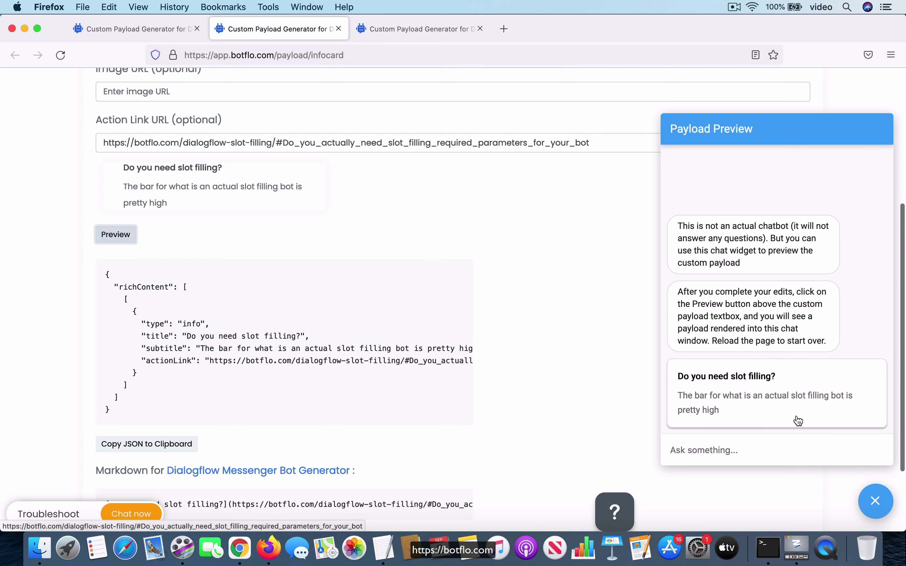
{"action": "left_click", "coordinate": [179, 443]}
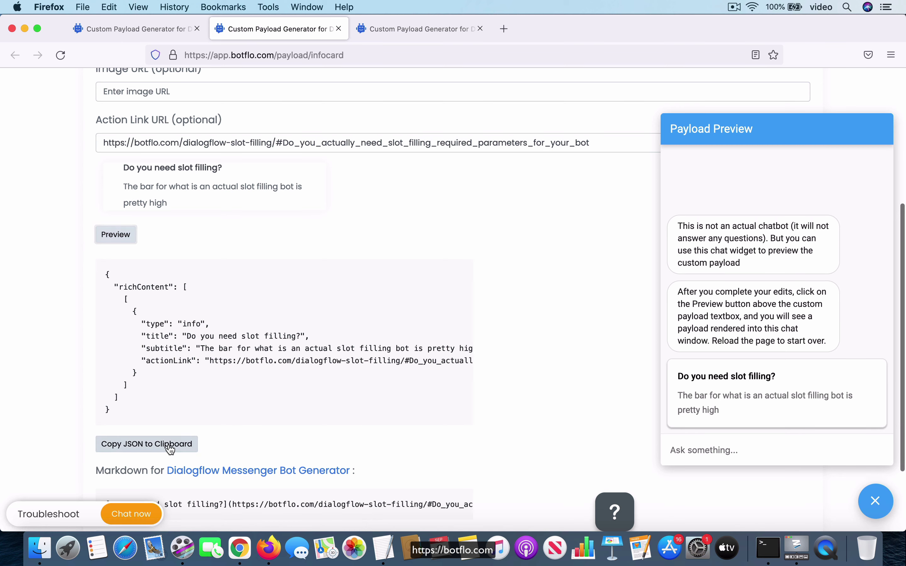
In Dialogflow in Chrome, replace the empty custom payload of 5 purefaqbot.NO with the copied info card JSON
{"action": "left_click", "coordinate": [240, 548]}
{"action": "left_click", "coordinate": [251, 34]}
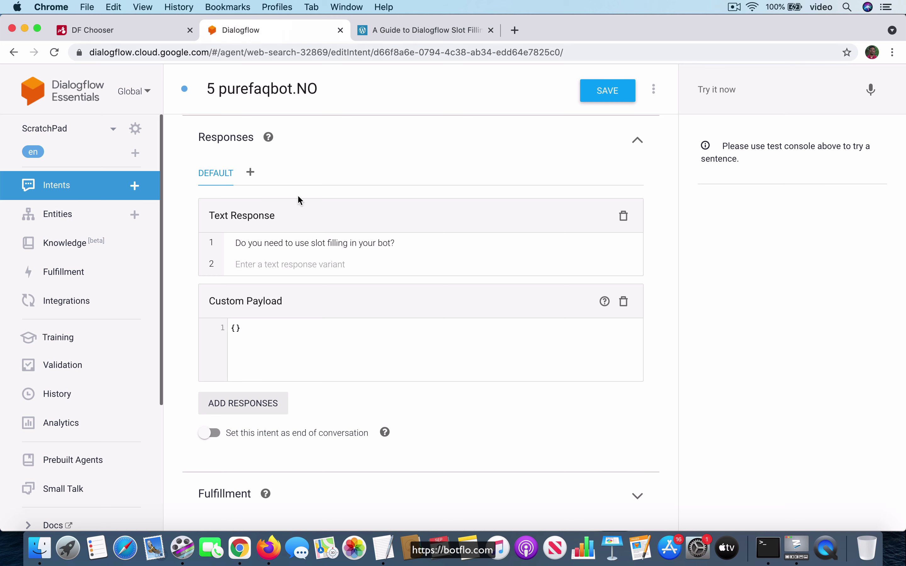
{"action": "left_click", "coordinate": [240, 329]}
{"action": "key", "text": "super+a"}
{"action": "key", "text": "super+v"}
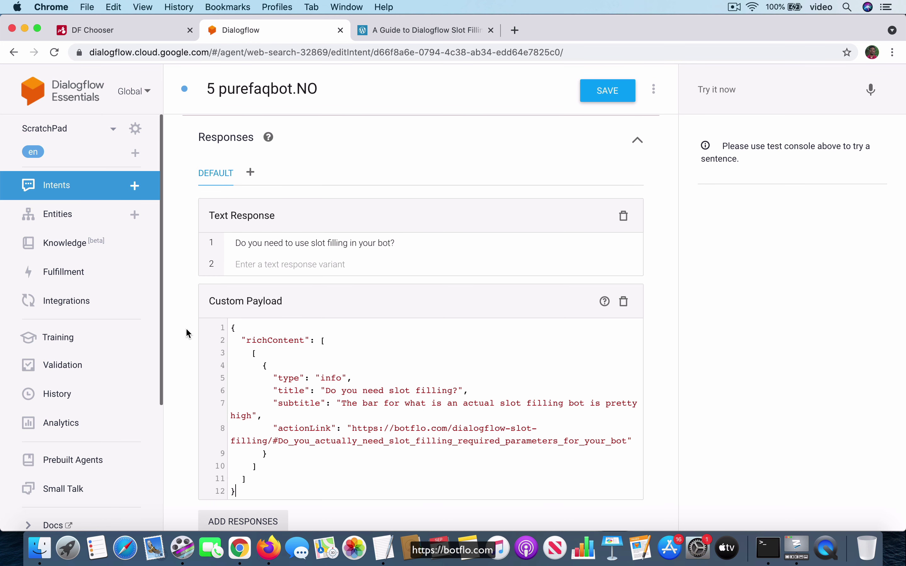
Add a second Custom Payload response below the info card payload
{"action": "scroll", "coordinate": [676, 270], "scroll_direction": "down", "scroll_amount": 3}
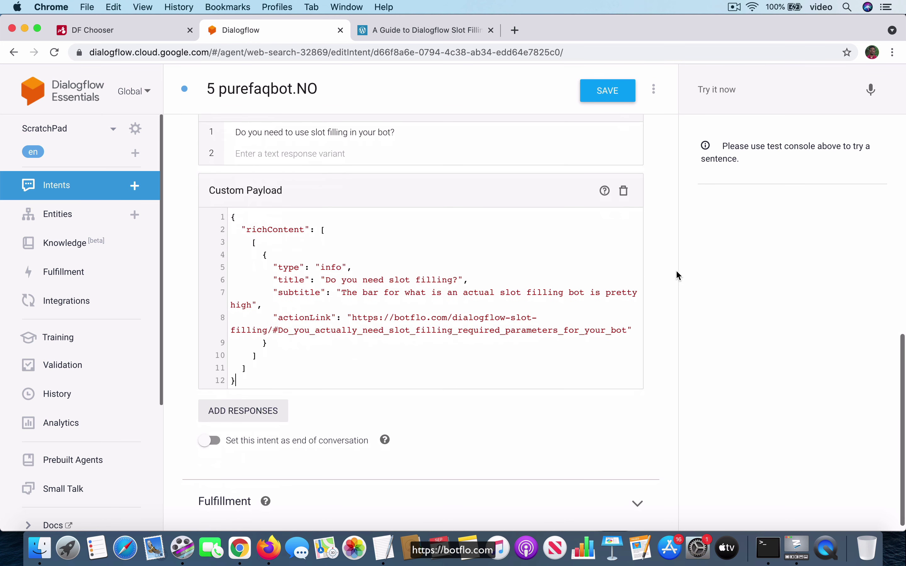
{"action": "left_click", "coordinate": [262, 411]}
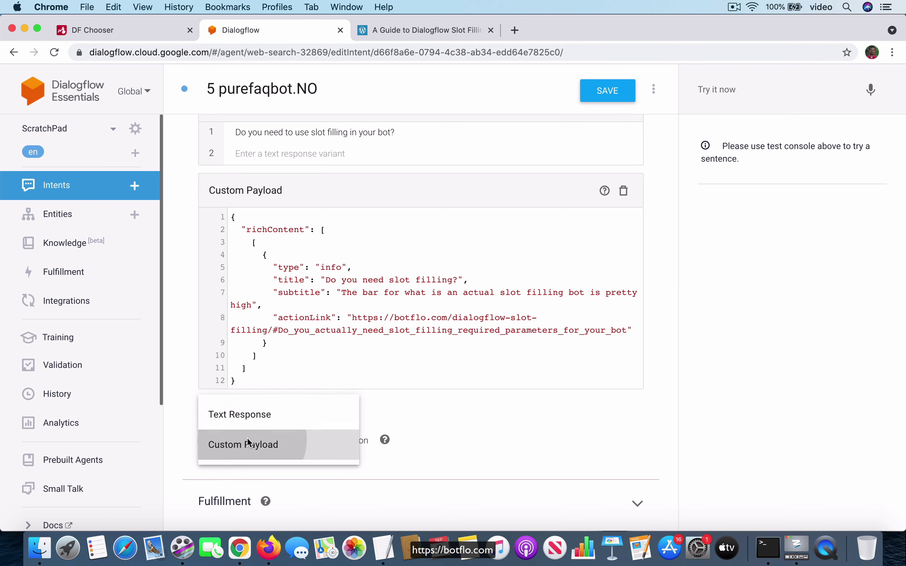
{"action": "left_click", "coordinate": [247, 442]}
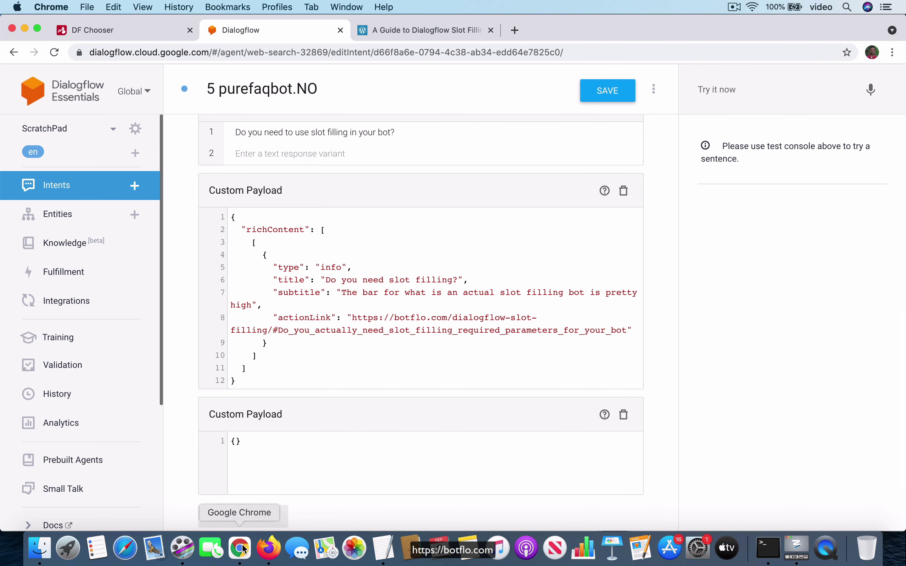
In Firefox's BotFlo suggestion chips generator, copy the JSON of the Yes and No chips to the clipboard
{"action": "left_click", "coordinate": [269, 549]}
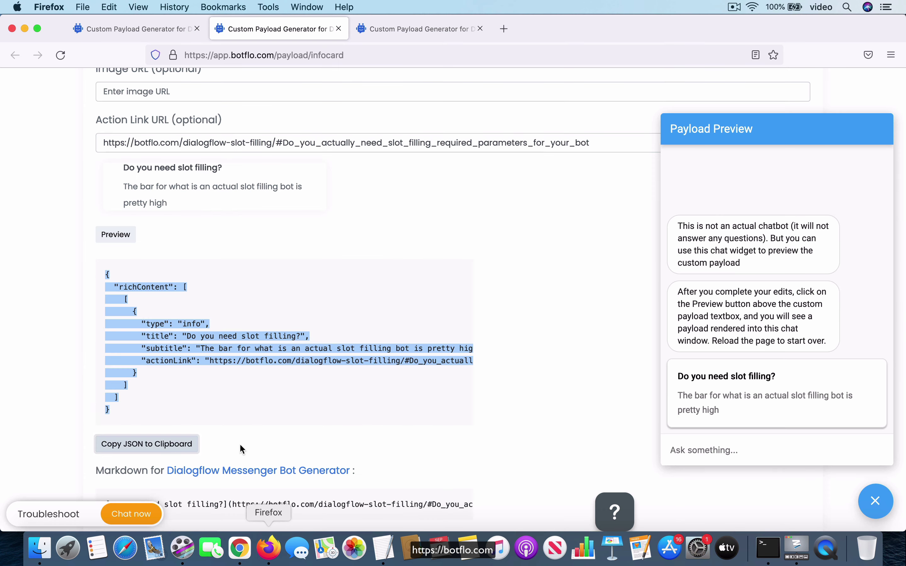
{"action": "left_click", "coordinate": [139, 28]}
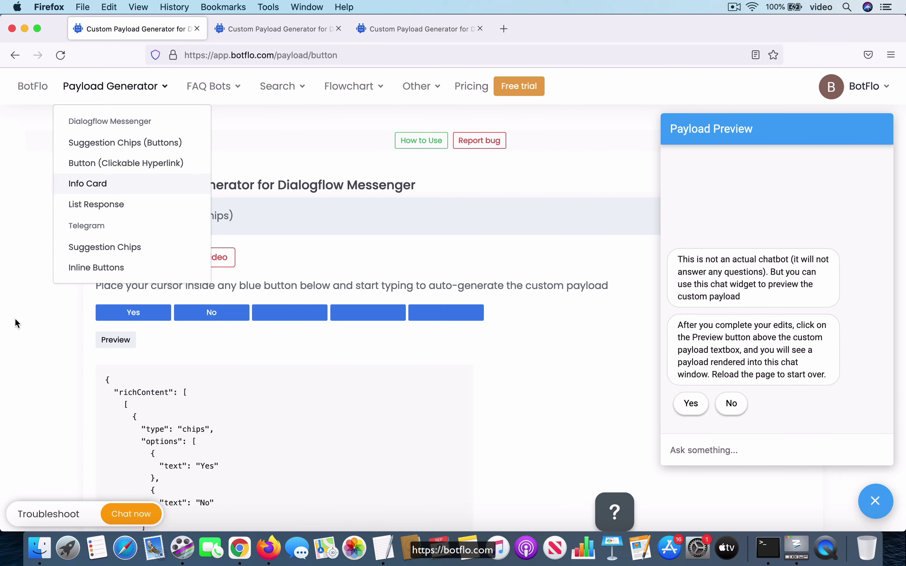
{"action": "scroll", "coordinate": [15, 322], "scroll_direction": "down", "scroll_amount": 3}
{"action": "scroll", "coordinate": [16, 323], "scroll_direction": "down", "scroll_amount": 5}
{"action": "left_click", "coordinate": [148, 348]}
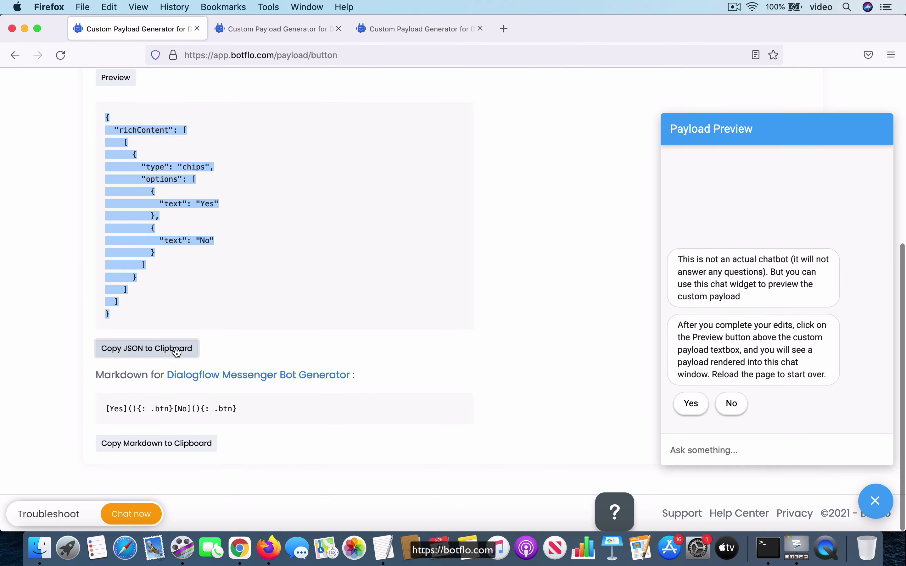
Back in Dialogflow in Chrome, paste the Yes/No chips JSON into the second custom payload and save the intent
{"action": "left_click", "coordinate": [240, 549]}
{"action": "left_click", "coordinate": [269, 444]}
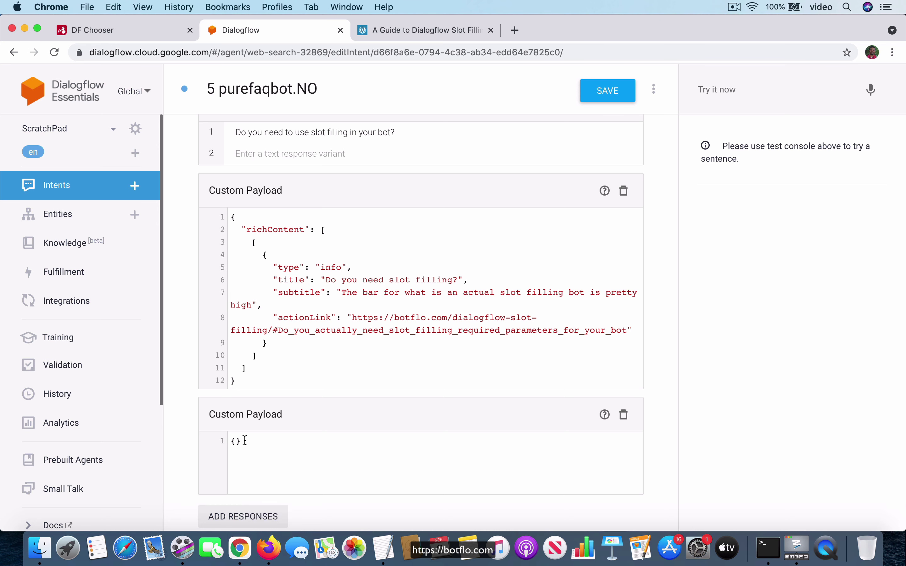
{"action": "key", "text": "super+v"}
{"action": "left_click", "coordinate": [606, 91]}
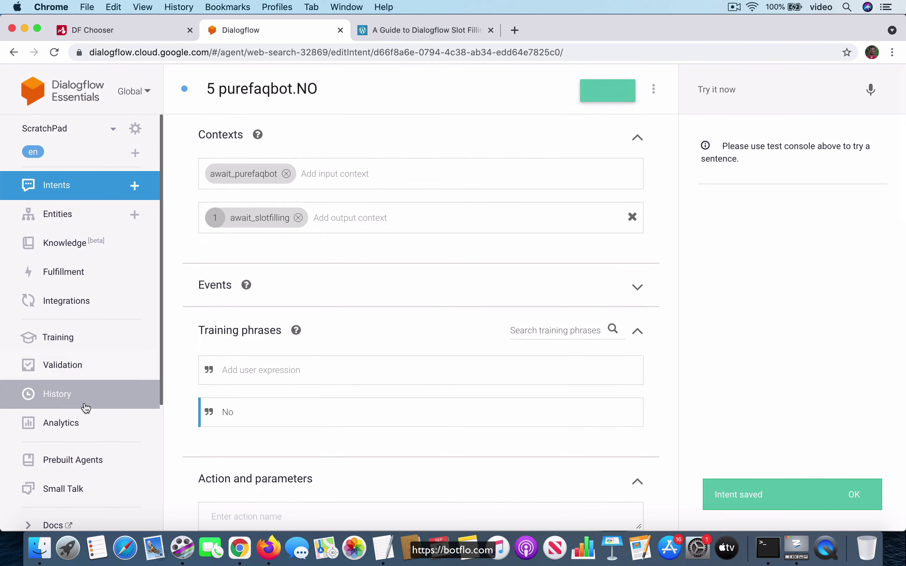
Open the Dialogflow Messenger integration of the ScratchPad agent
{"action": "left_click", "coordinate": [79, 295]}
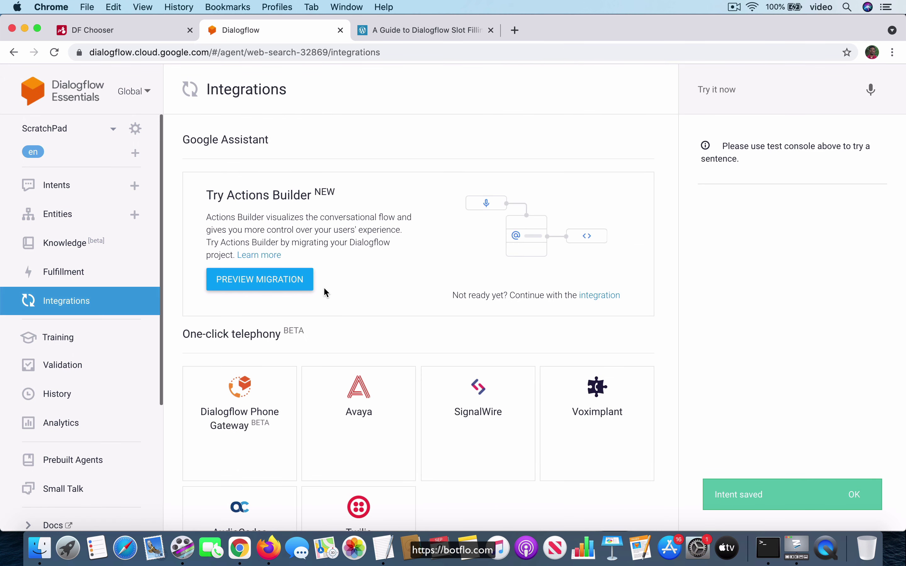
{"action": "scroll", "coordinate": [418, 320], "scroll_direction": "down", "scroll_amount": 10}
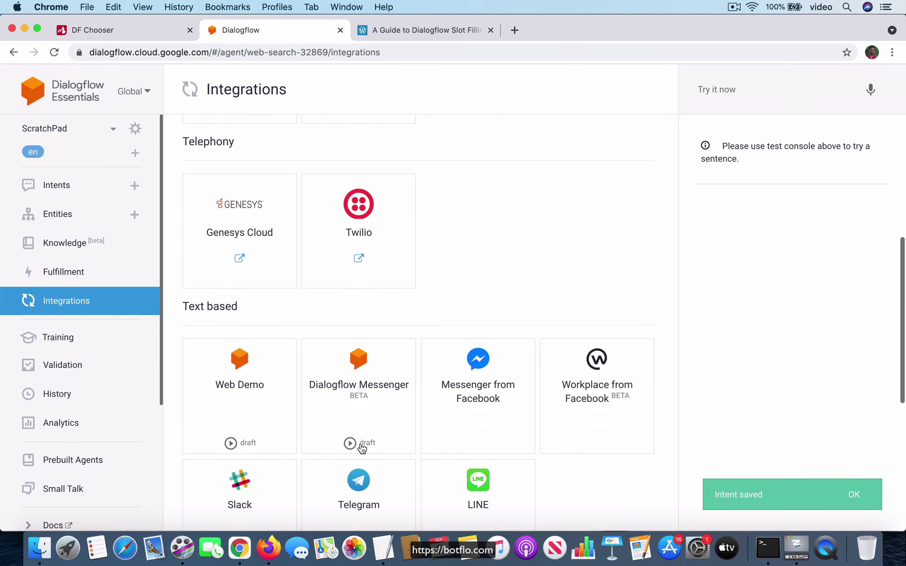
{"action": "left_click", "coordinate": [352, 420]}
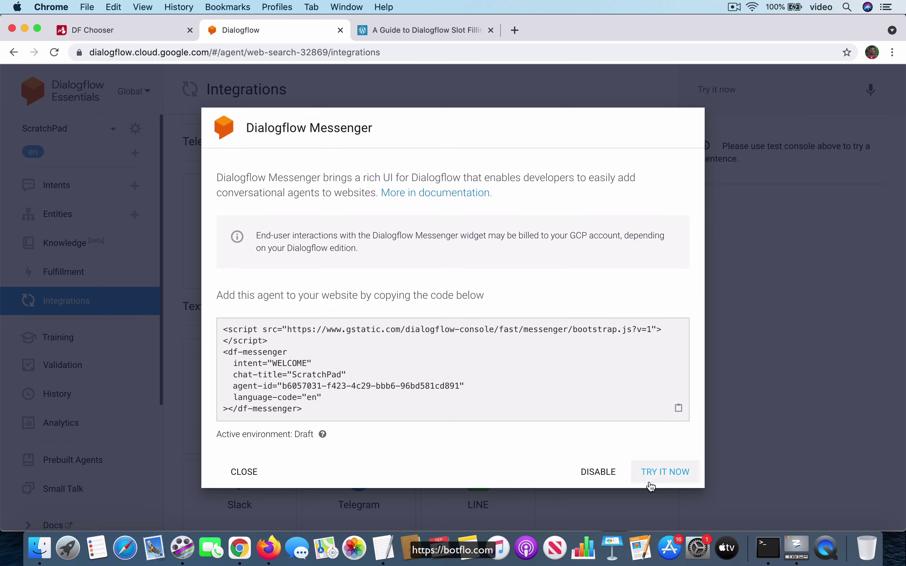
Launch the ScratchPad test chat and answer No to both the voice bot and the pure FAQ bot questions
{"action": "left_click", "coordinate": [664, 473]}
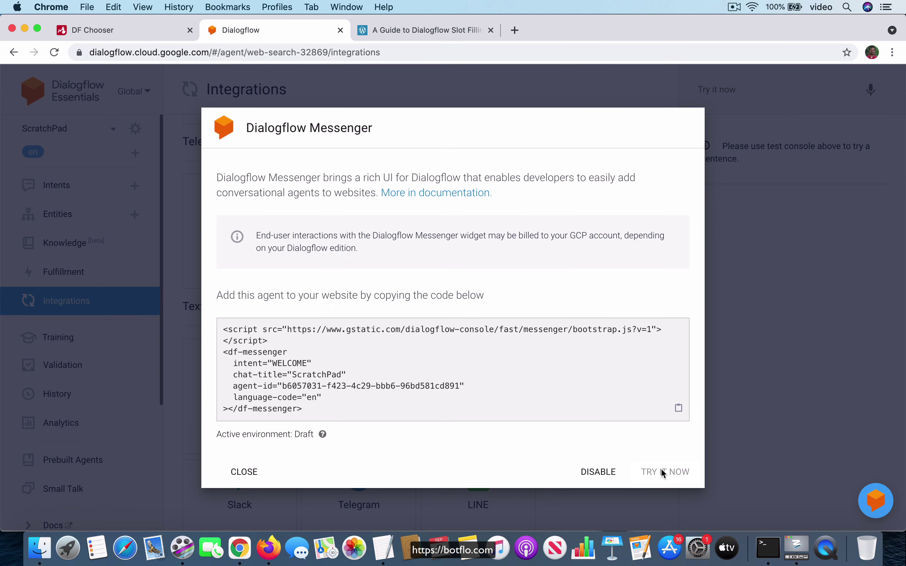
{"action": "left_click", "coordinate": [869, 503]}
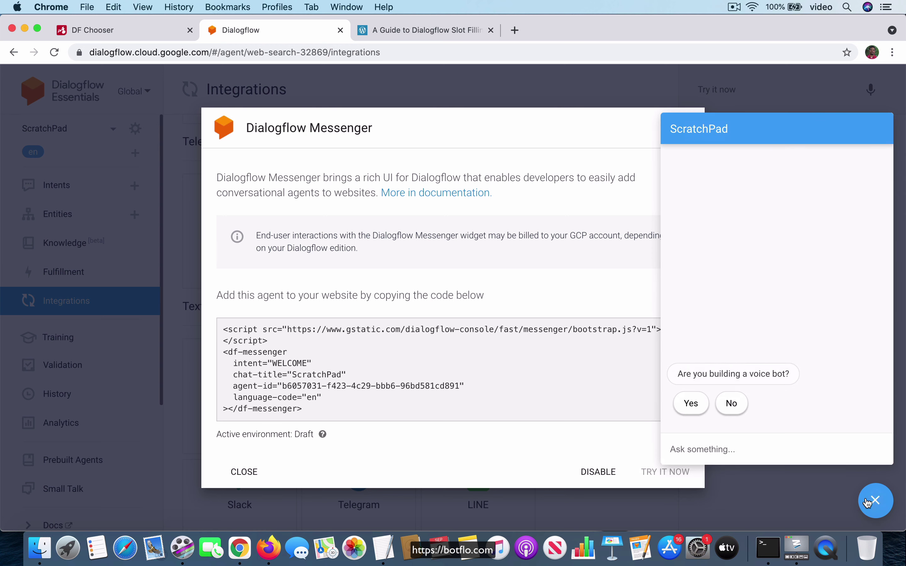
{"action": "left_click", "coordinate": [732, 404]}
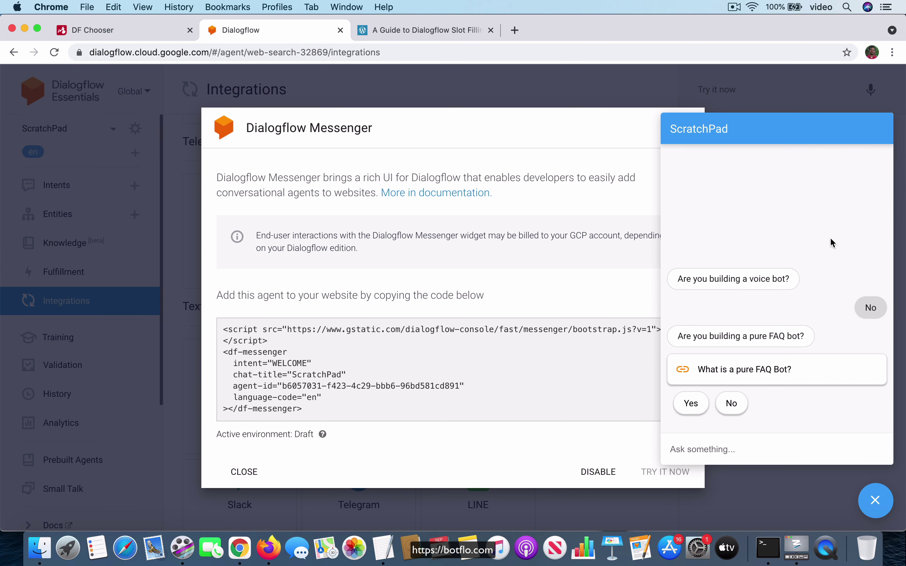
{"action": "left_click", "coordinate": [741, 412]}
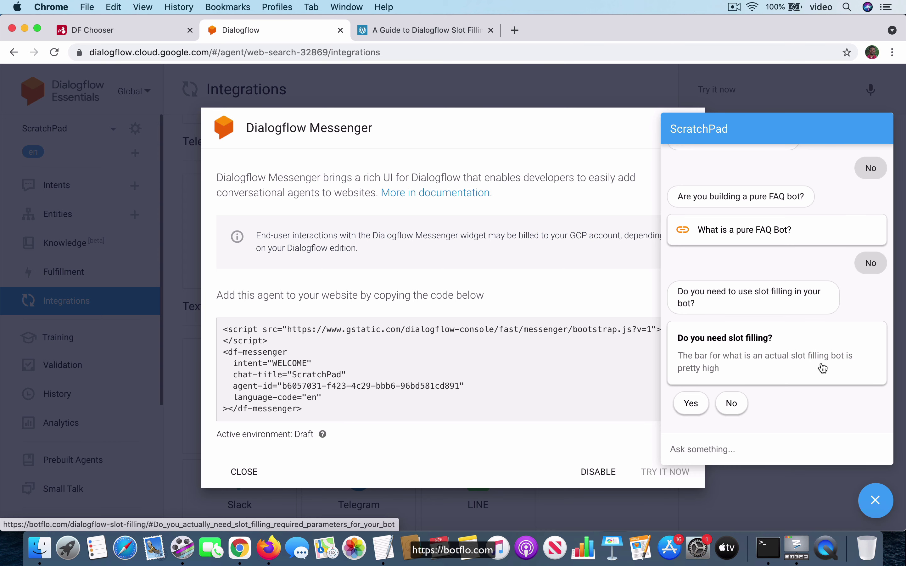
Test the "Do you need slot filling?" info card link, and close both Dialogflow slot filling guide pages
{"action": "left_click", "coordinate": [791, 366]}
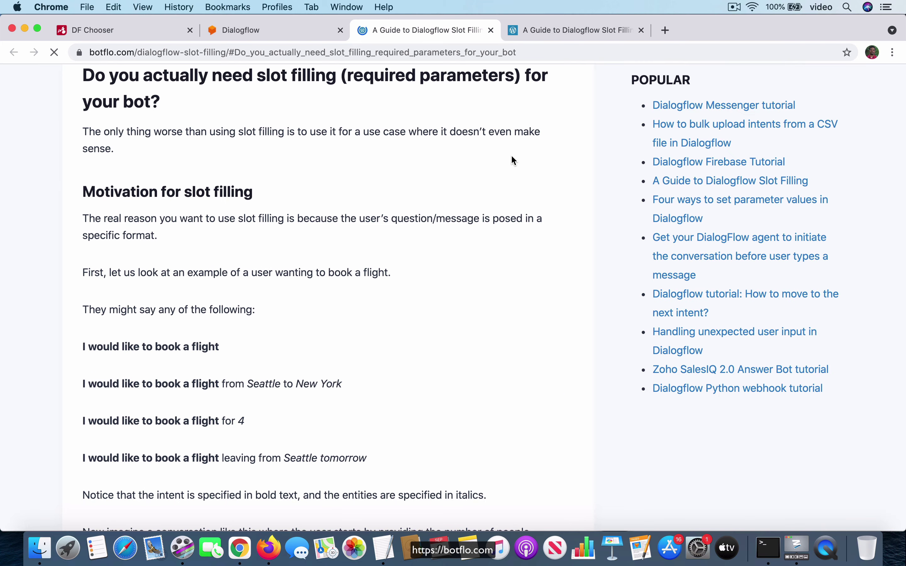
{"action": "left_click", "coordinate": [488, 30]}
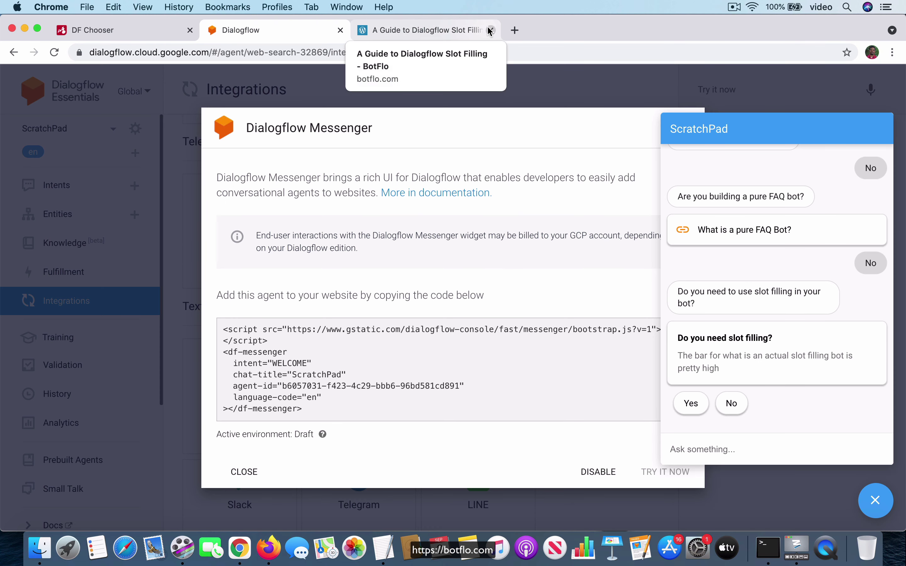
{"action": "left_click", "coordinate": [491, 30]}
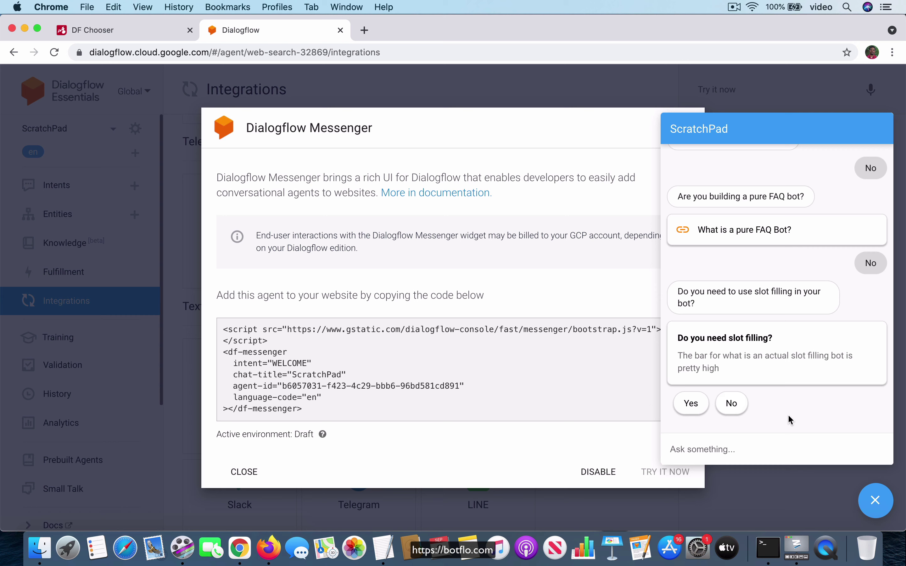
Answer No to the slot filling question, review the chat conversation, and return to the DF Chooser mind map
{"action": "left_click", "coordinate": [732, 405]}
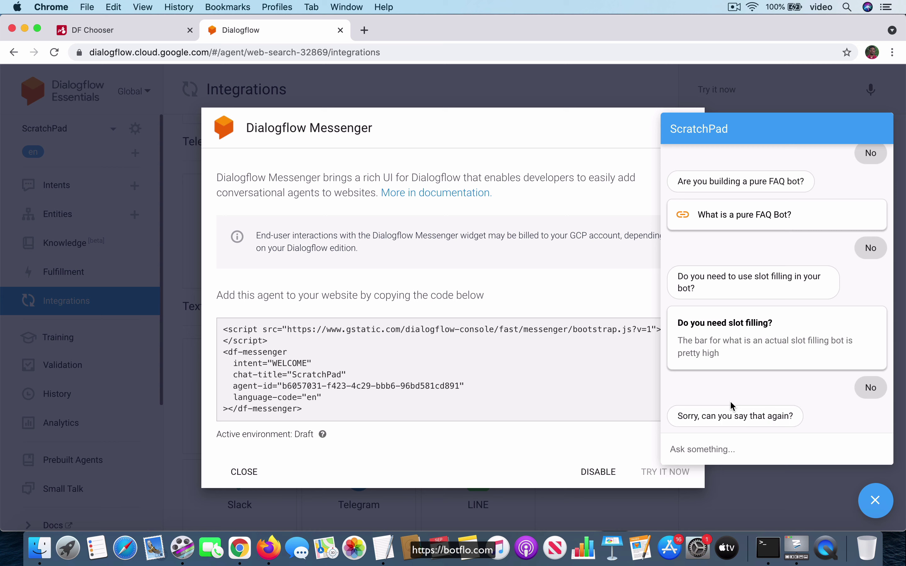
{"action": "scroll", "coordinate": [749, 318], "scroll_direction": "up", "scroll_amount": 2}
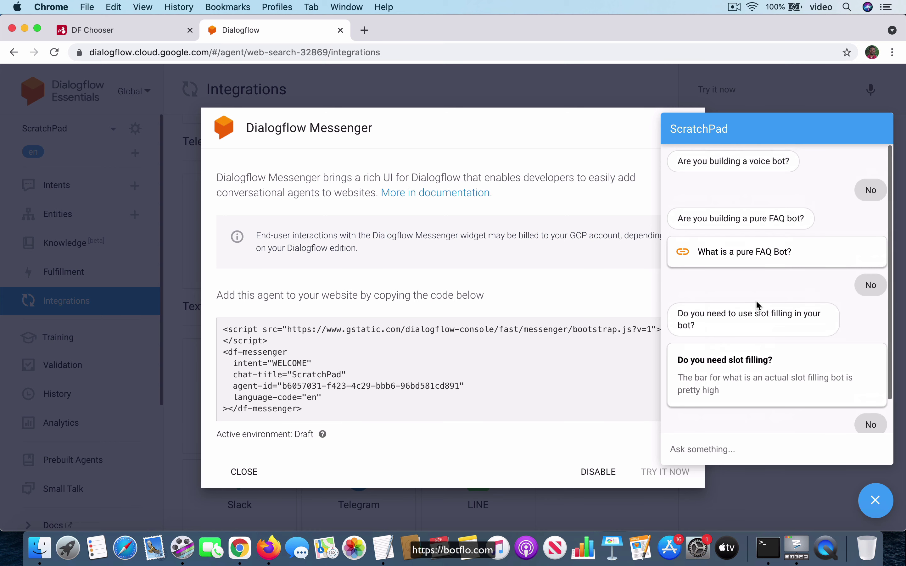
{"action": "scroll", "coordinate": [779, 319], "scroll_direction": "down", "scroll_amount": 2}
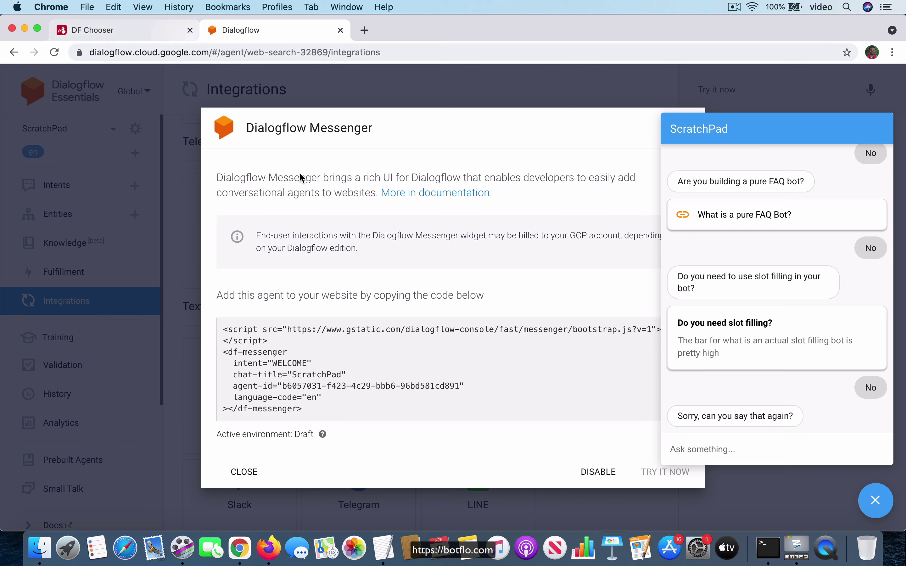
{"action": "left_click", "coordinate": [114, 34]}
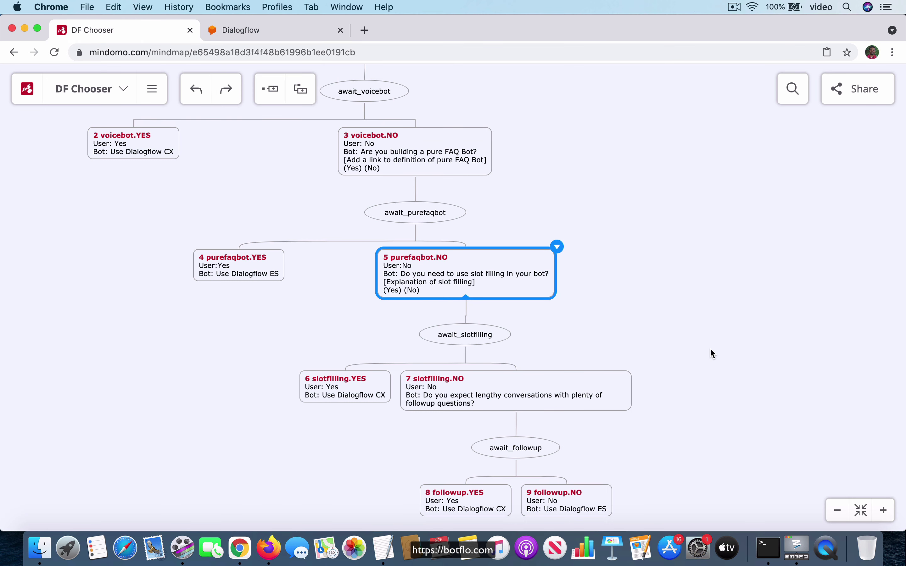